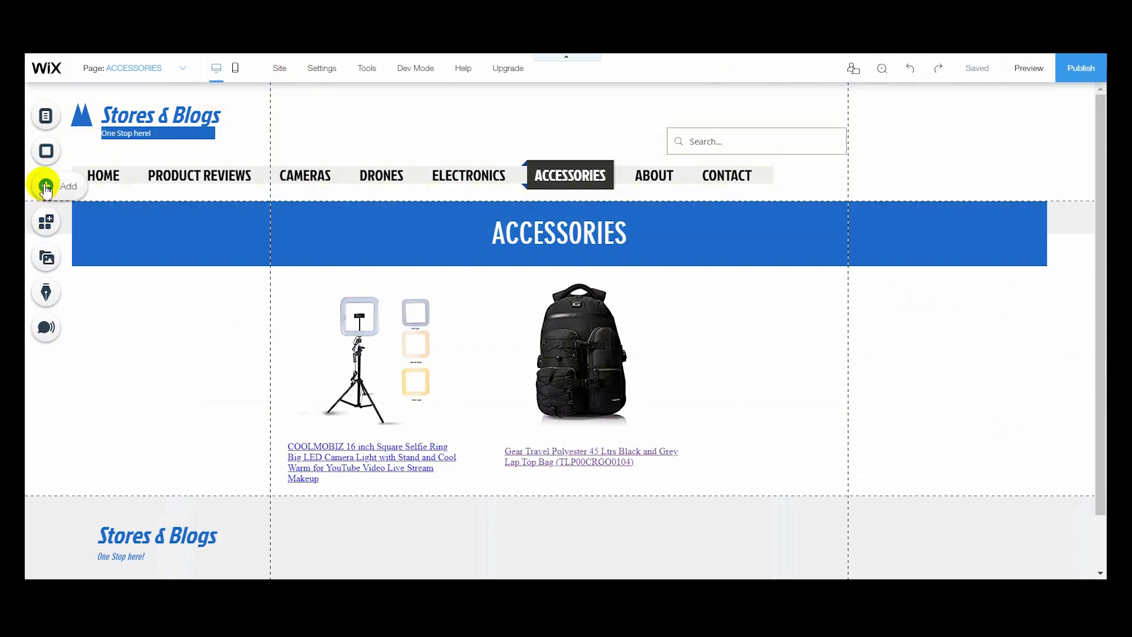
- Add an HTML iframe custom embed to the Accessories page, placing it beside the backpack product and enlarging it to the page gridline
{"action": "left_click", "coordinate": [46, 187]}
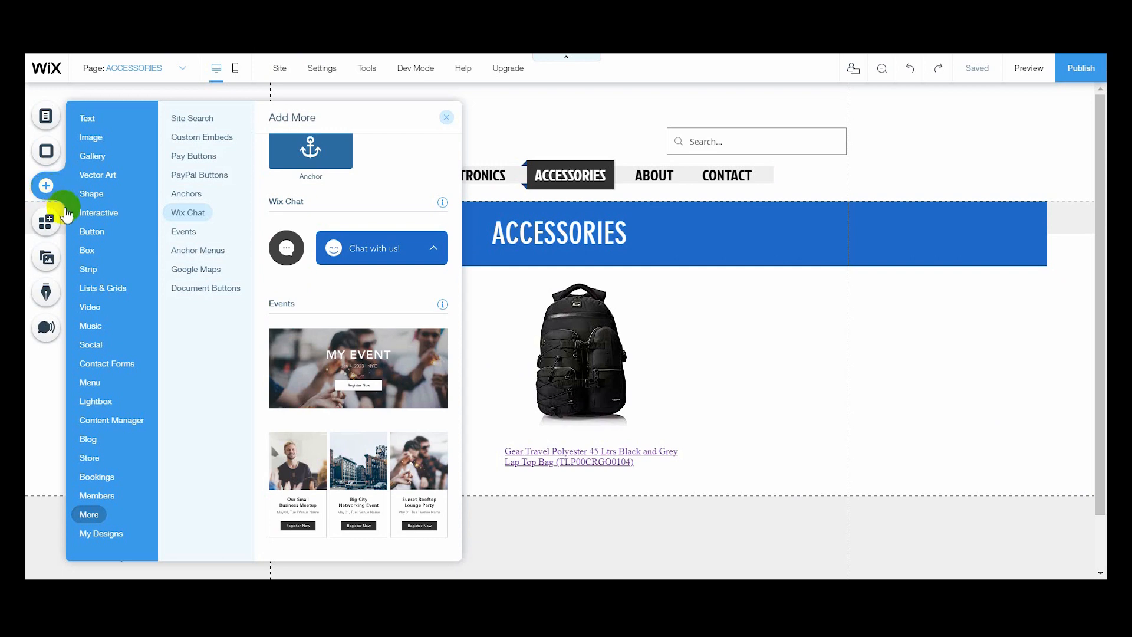
{"action": "left_click", "coordinate": [187, 193]}
{"action": "left_click", "coordinate": [198, 138]}
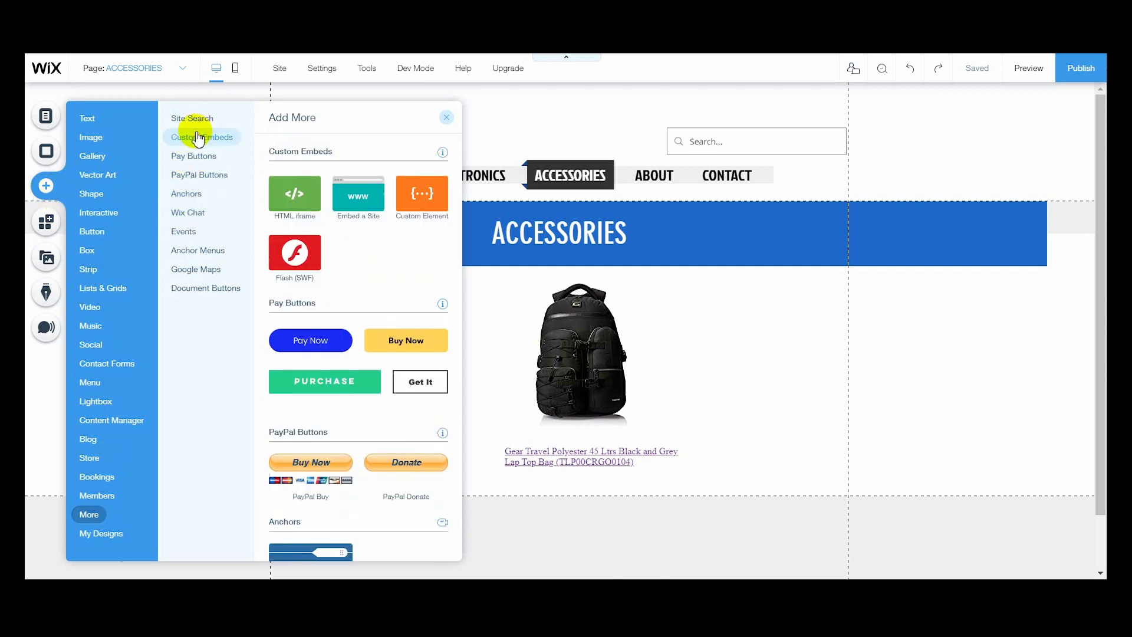
{"action": "left_click", "coordinate": [294, 200]}
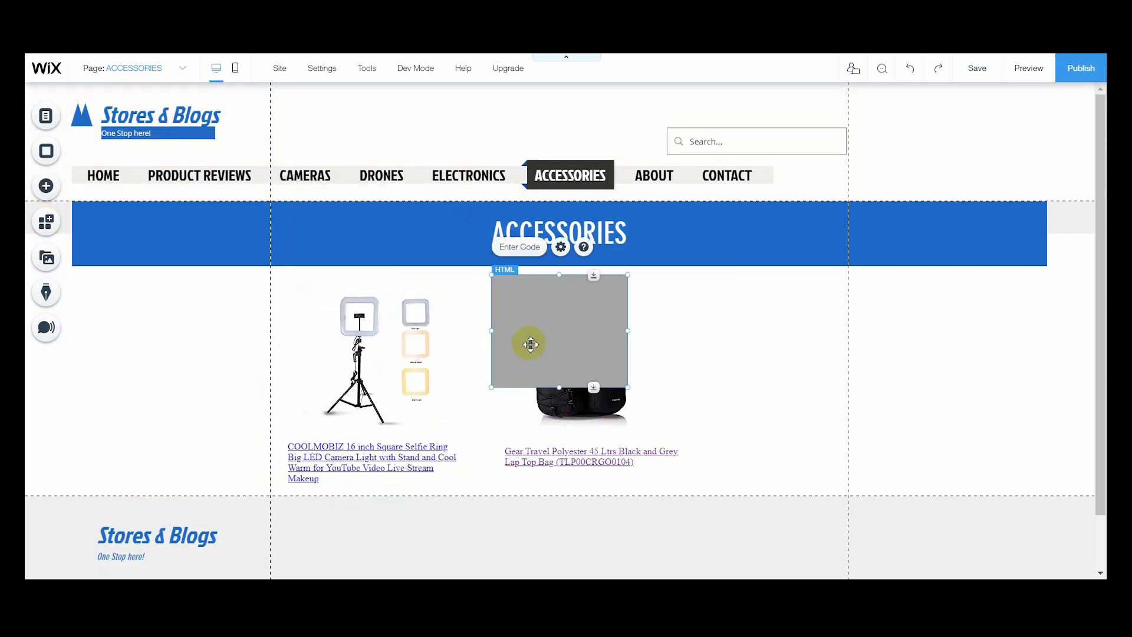
{"action": "left_click_drag", "start_coordinate": [543, 298], "coordinate": [723, 303]}
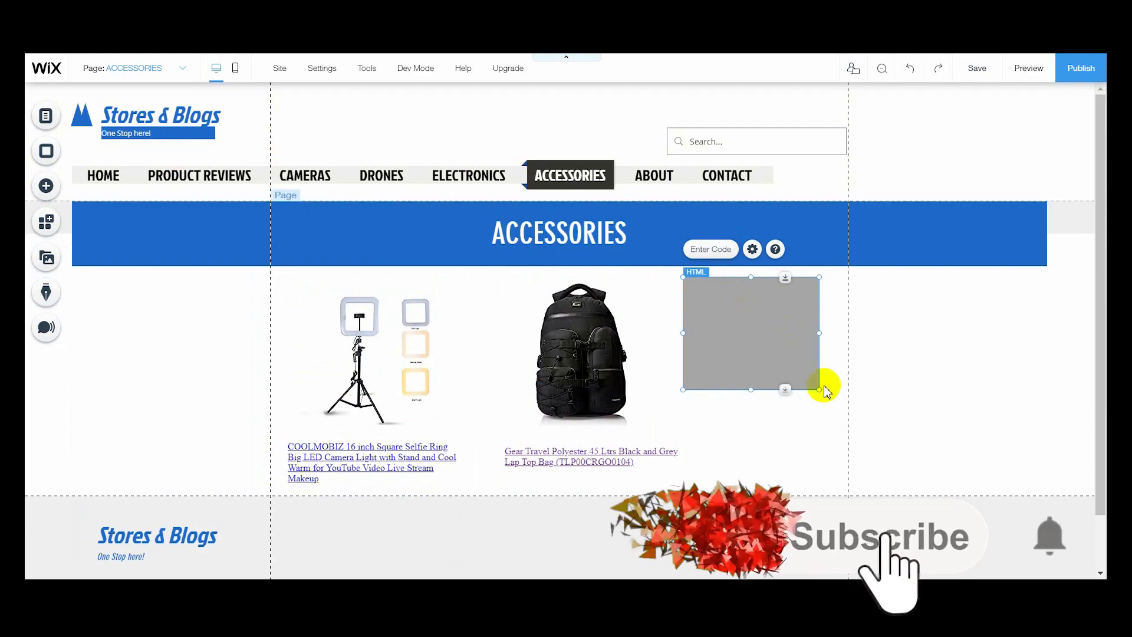
{"action": "left_click_drag", "start_coordinate": [820, 389], "coordinate": [847, 436]}
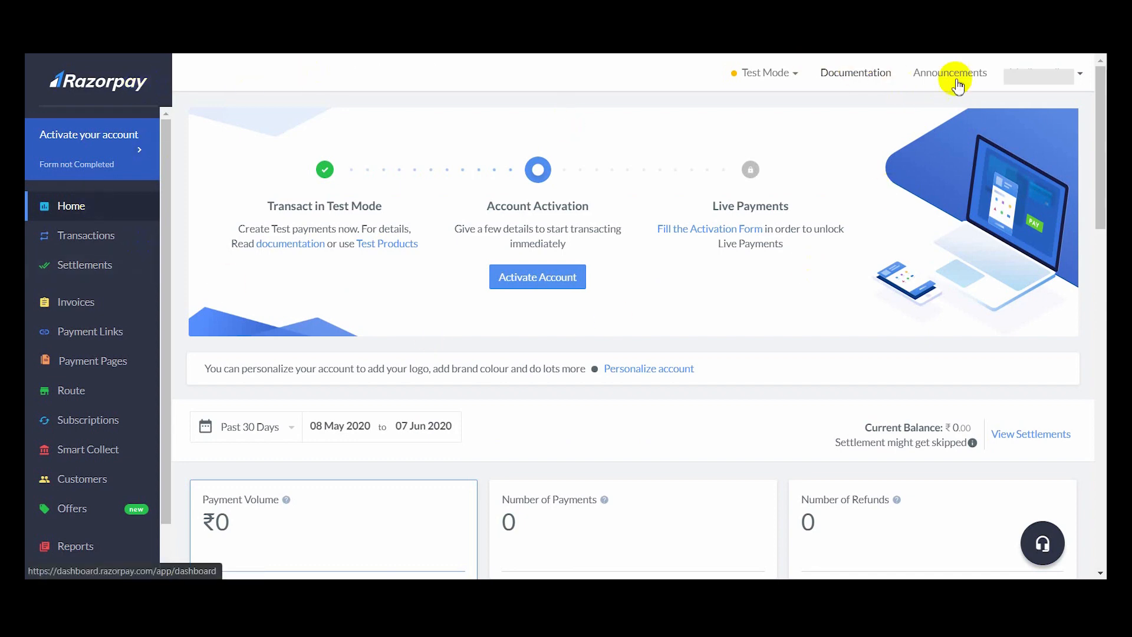
- Switch to the Razorpay dashboard and open the Wix eCommerce plugin docs through the developer documentation's Integrations page
{"action": "left_click", "coordinate": [837, 74]}
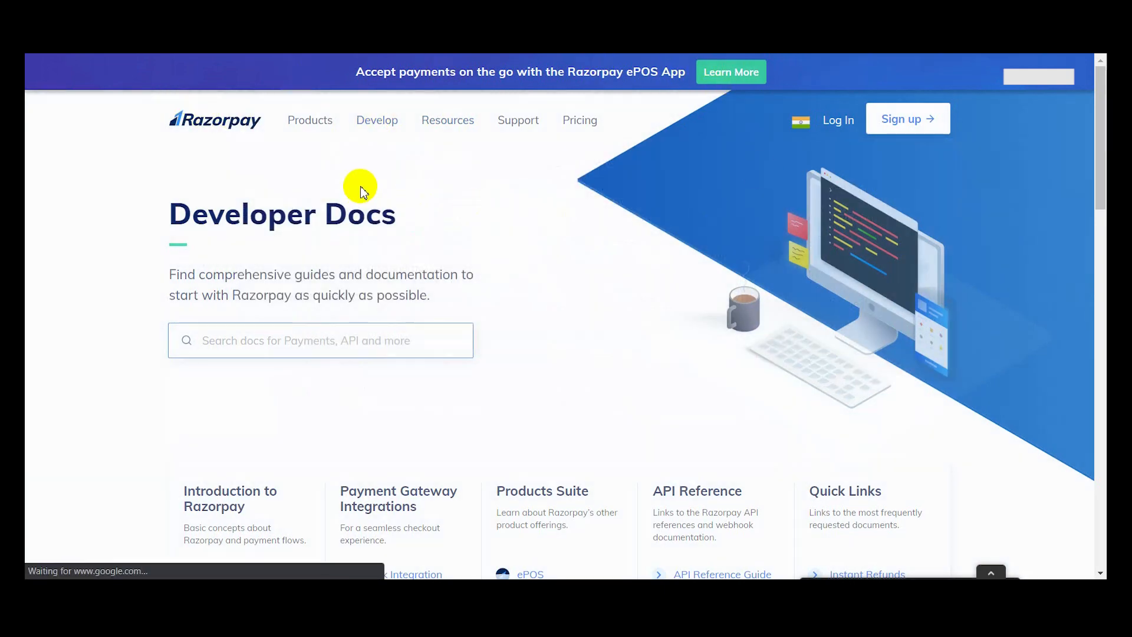
{"action": "mouse_move", "coordinate": [374, 137]}
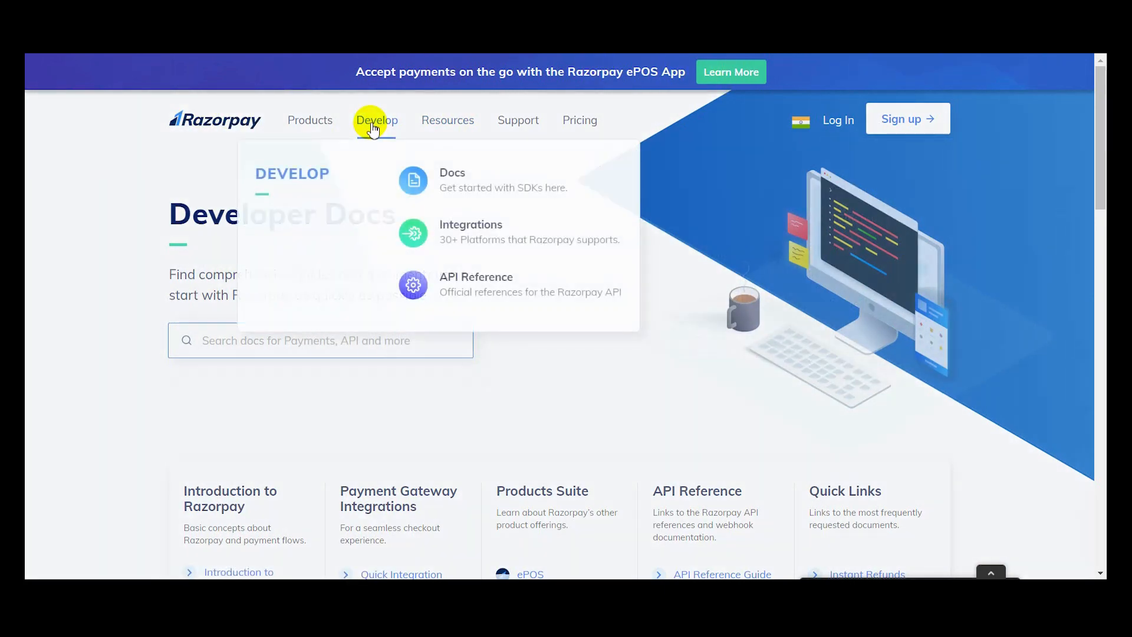
{"action": "left_click", "coordinate": [466, 237]}
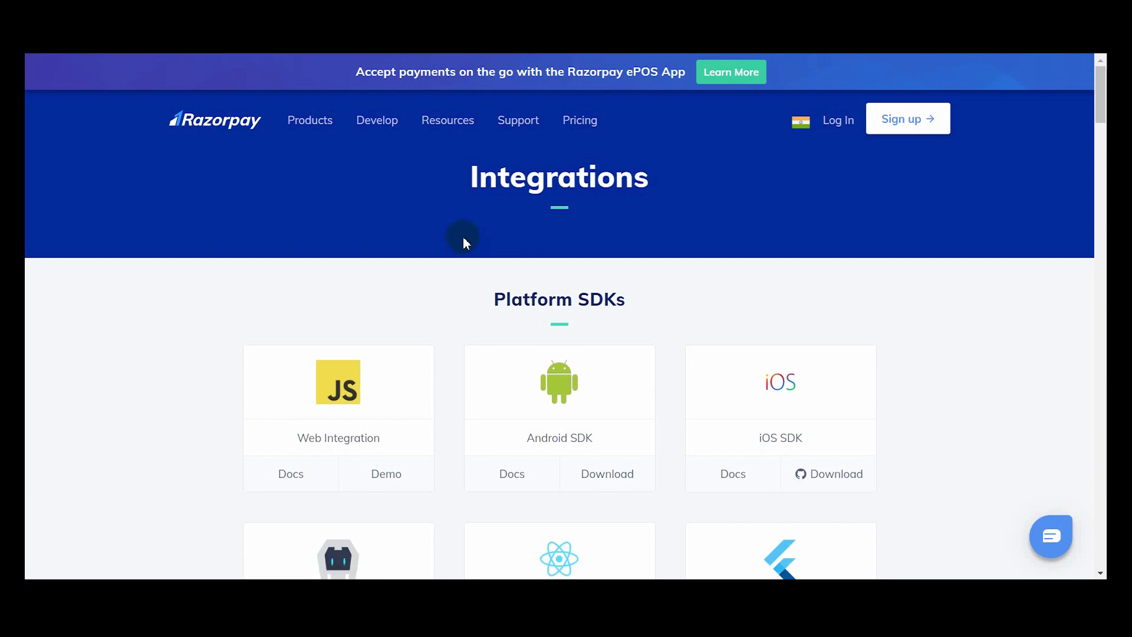
{"action": "scroll", "coordinate": [452, 227], "scroll_direction": "down", "scroll_amount": 1}
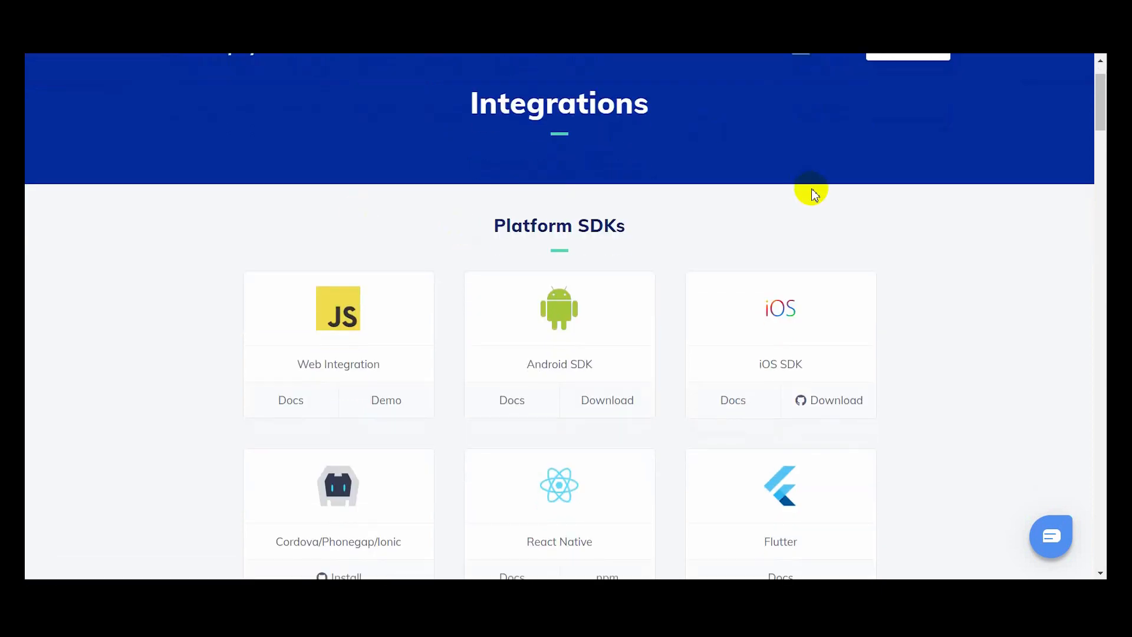
{"action": "scroll", "coordinate": [630, 168], "scroll_direction": "down", "scroll_amount": 2}
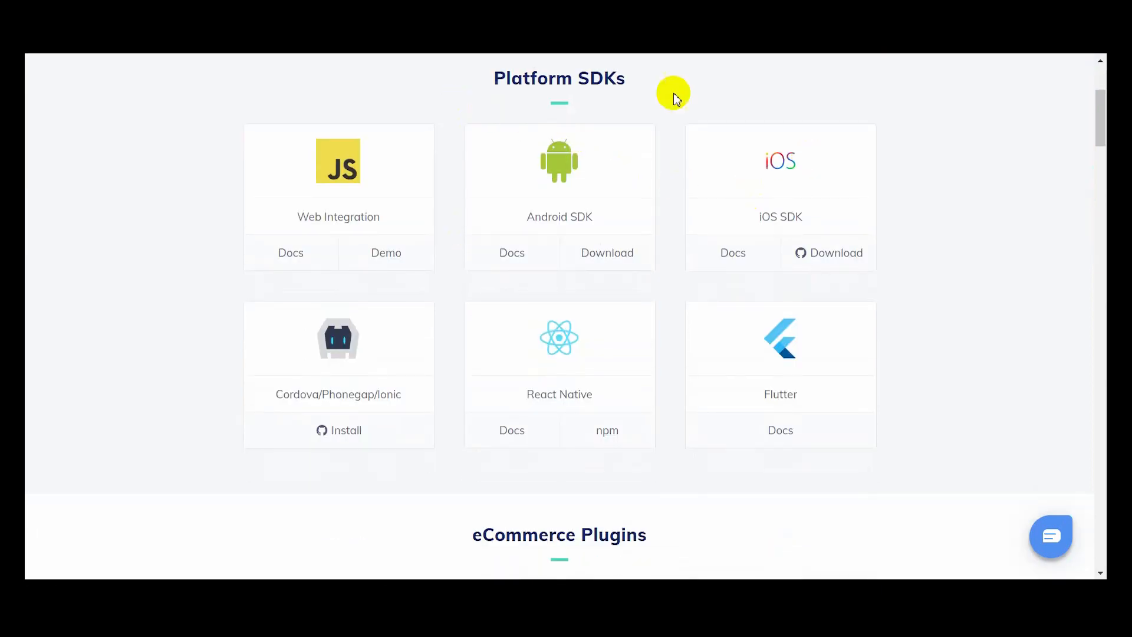
{"action": "scroll", "coordinate": [687, 99], "scroll_direction": "down", "scroll_amount": 5}
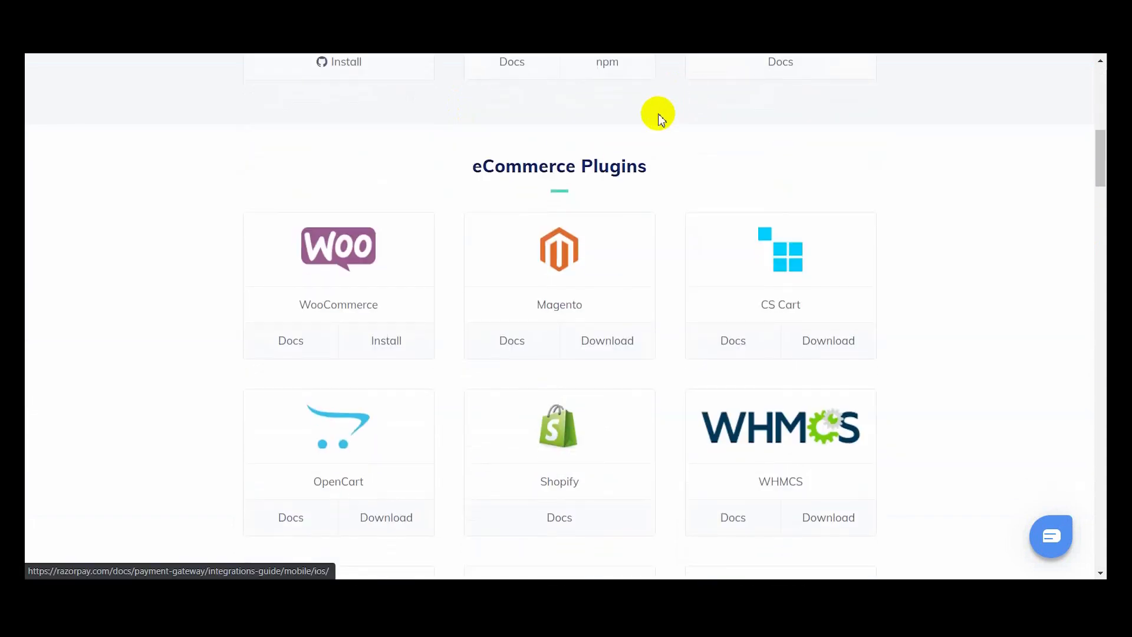
{"action": "scroll", "coordinate": [612, 171], "scroll_direction": "down", "scroll_amount": 1}
{"action": "scroll", "coordinate": [614, 172], "scroll_direction": "down", "scroll_amount": 4}
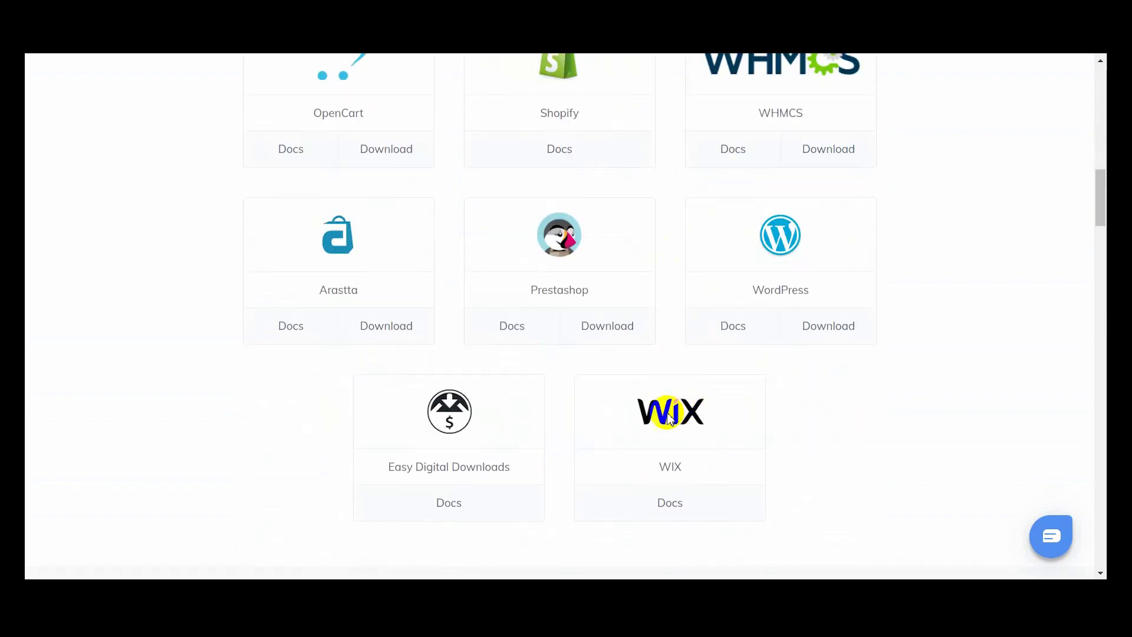
{"action": "left_click", "coordinate": [661, 514]}
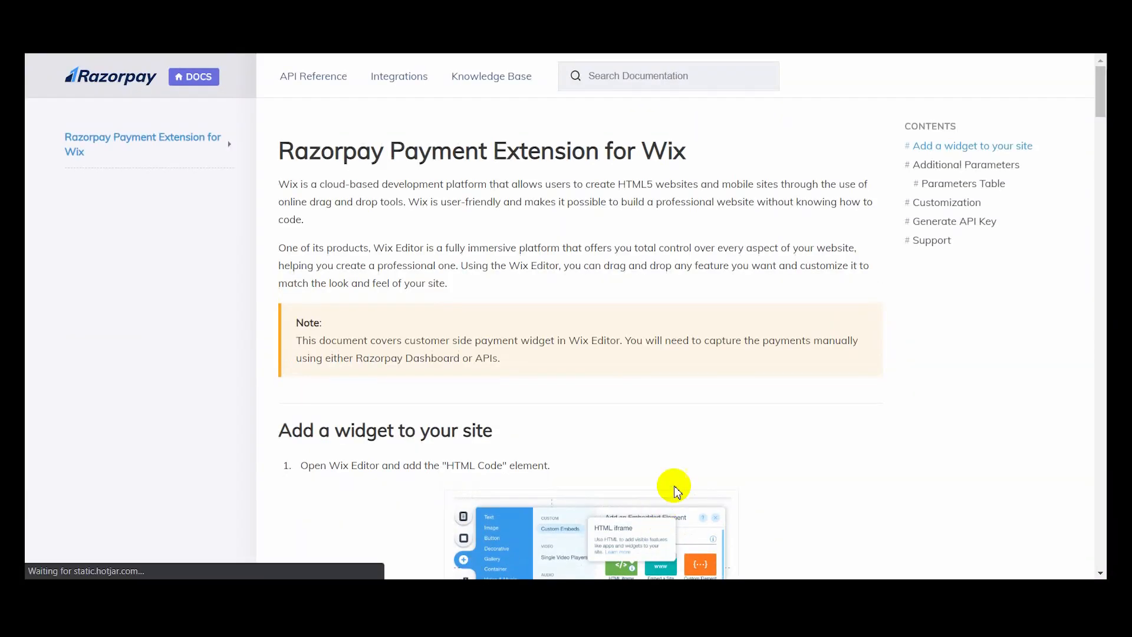
- Review the instructions for adding a widget to the site and copy the wix.js checkout script snippet
{"action": "scroll", "coordinate": [559, 243], "scroll_direction": "down", "scroll_amount": 3}
{"action": "scroll", "coordinate": [559, 234], "scroll_direction": "up", "scroll_amount": 3}
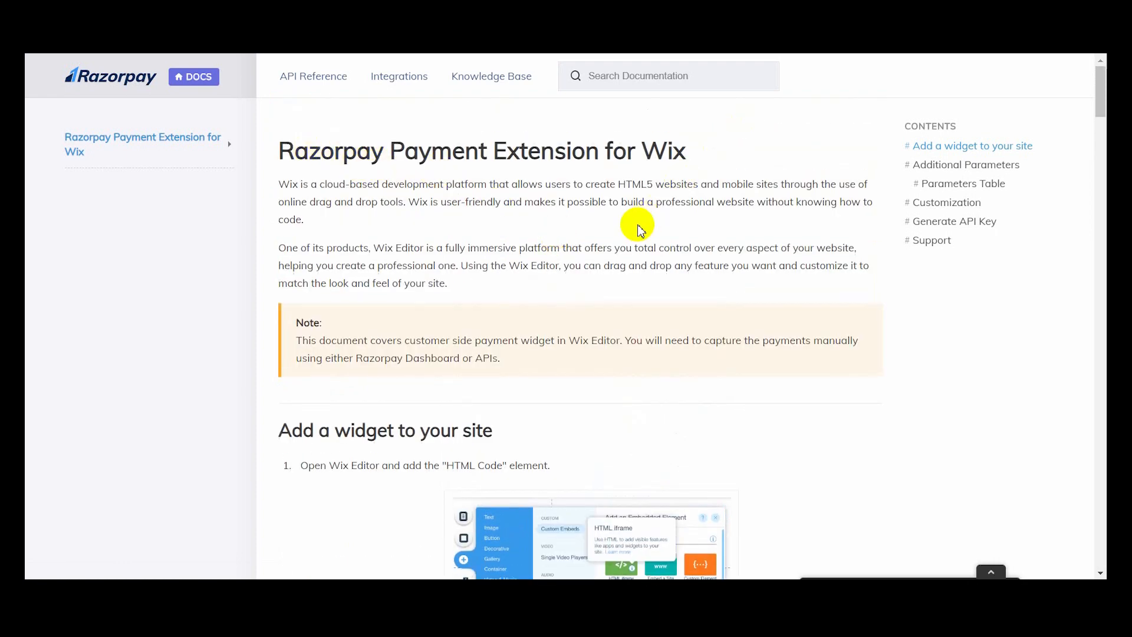
{"action": "scroll", "coordinate": [640, 227], "scroll_direction": "down", "scroll_amount": 5}
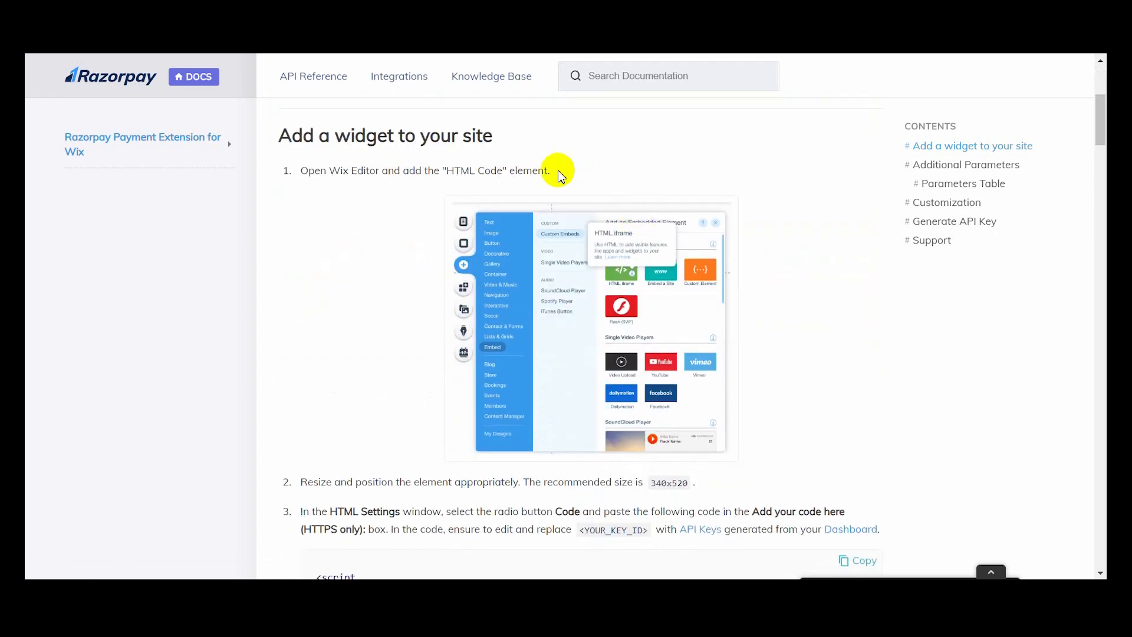
{"action": "scroll", "coordinate": [557, 175], "scroll_direction": "down", "scroll_amount": 5}
{"action": "scroll", "coordinate": [557, 174], "scroll_direction": "up", "scroll_amount": 2}
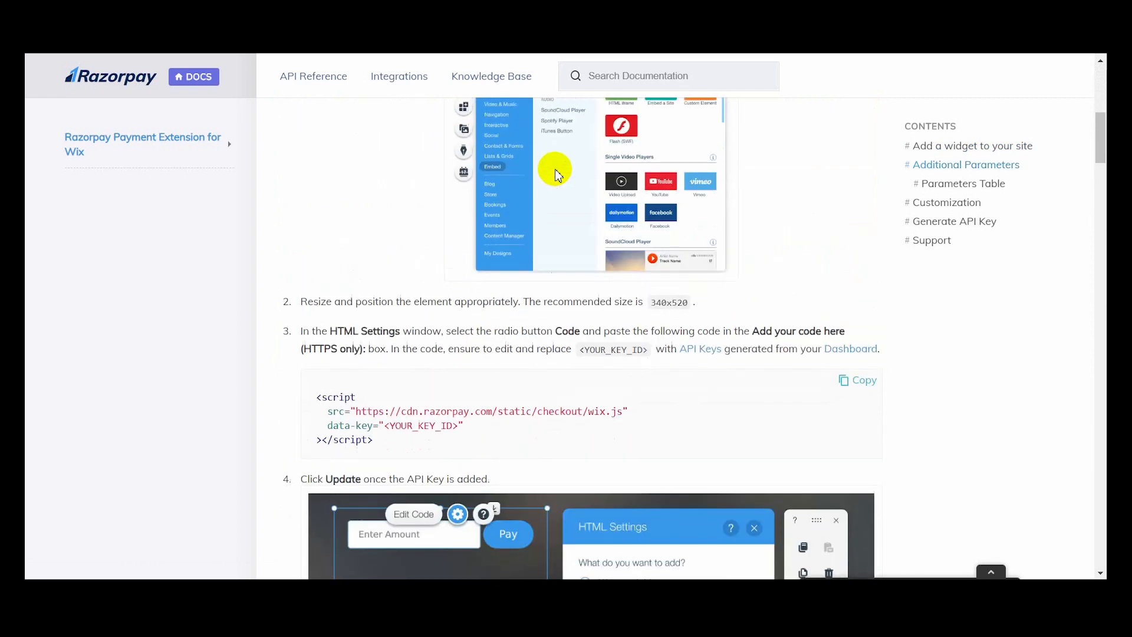
{"action": "scroll", "coordinate": [555, 175], "scroll_direction": "up", "scroll_amount": 3}
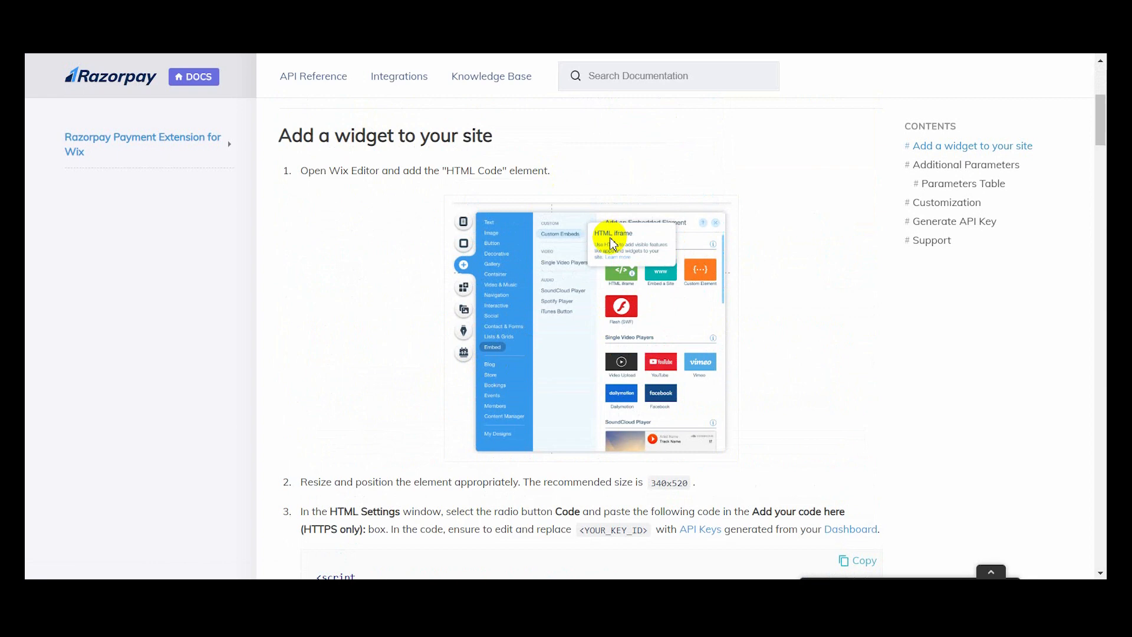
{"action": "scroll", "coordinate": [614, 243], "scroll_direction": "down", "scroll_amount": 4}
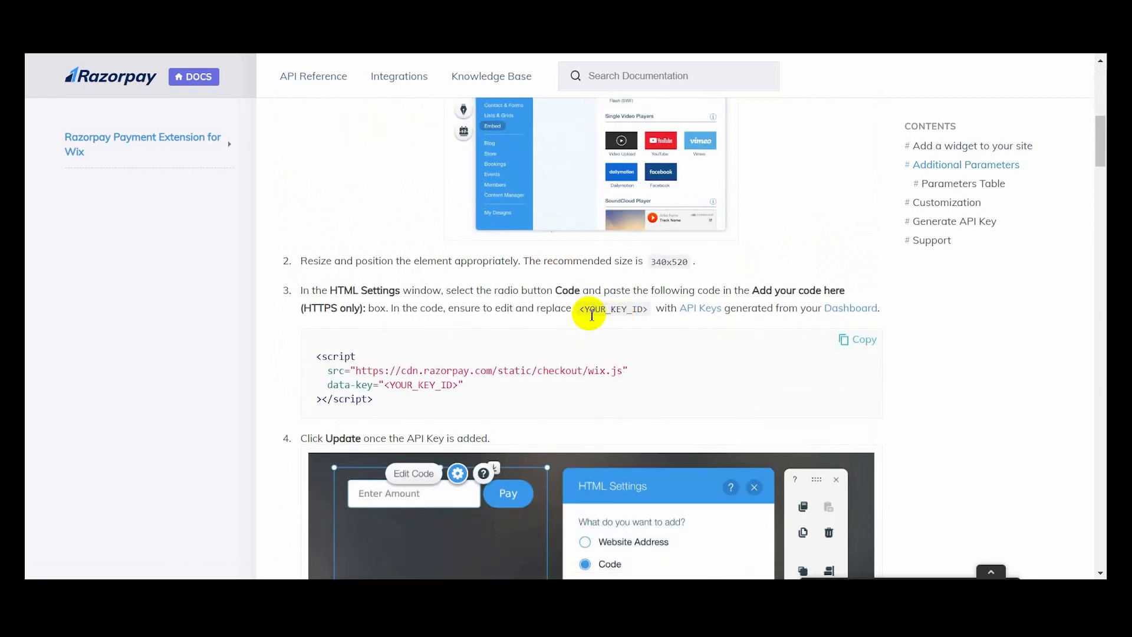
{"action": "left_click_drag", "start_coordinate": [316, 354], "coordinate": [392, 384]}
{"action": "right_click", "coordinate": [393, 382]}
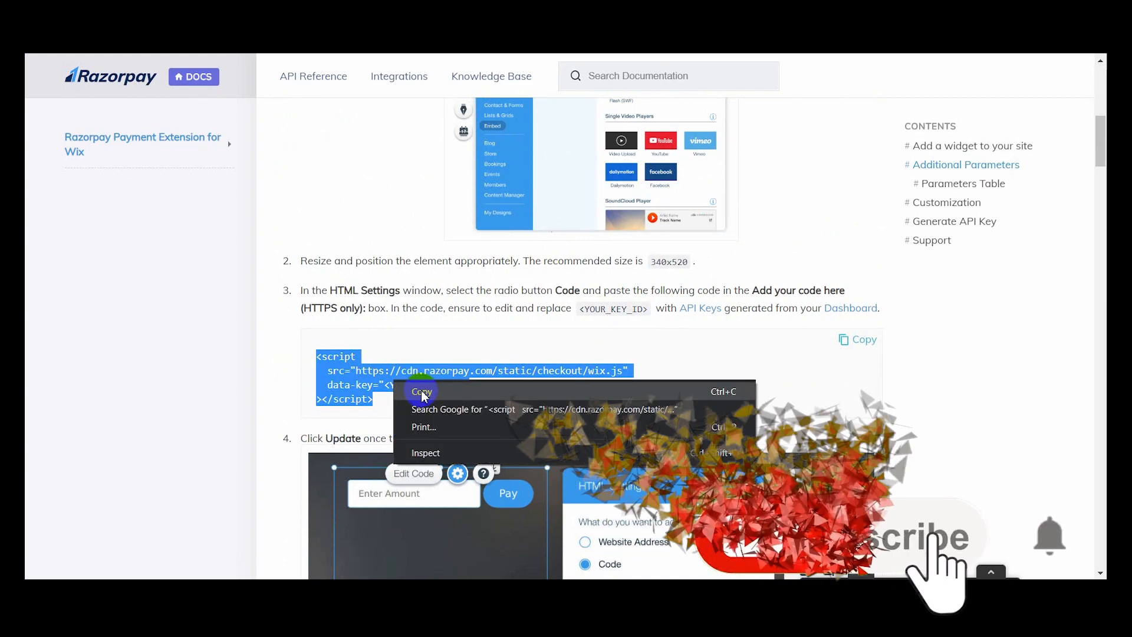
{"action": "left_click", "coordinate": [423, 392]}
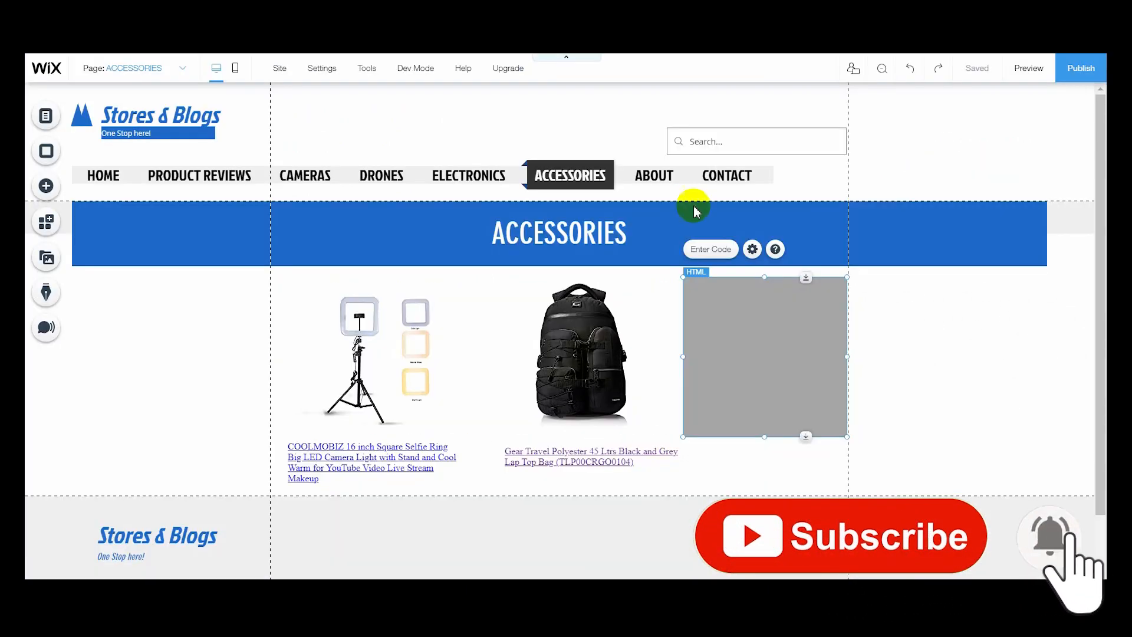
- Switch to the Wix editor, paste the Razorpay script as the HTML element's code and apply it, leaving the element selected
{"action": "left_click", "coordinate": [711, 249]}
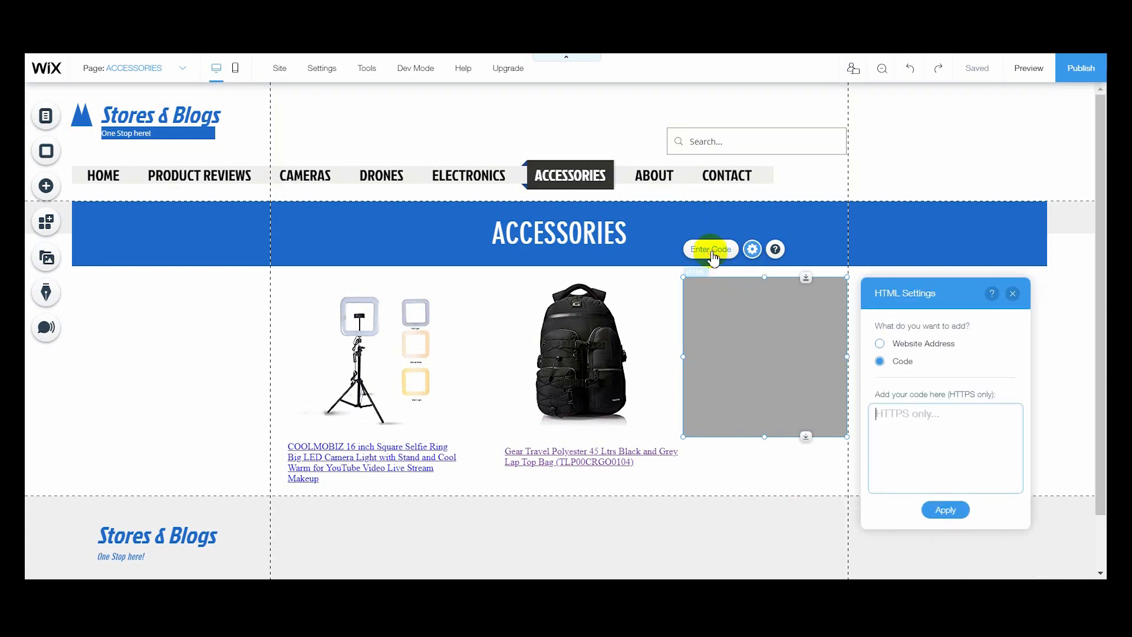
{"action": "key", "text": "ctrl+v"}
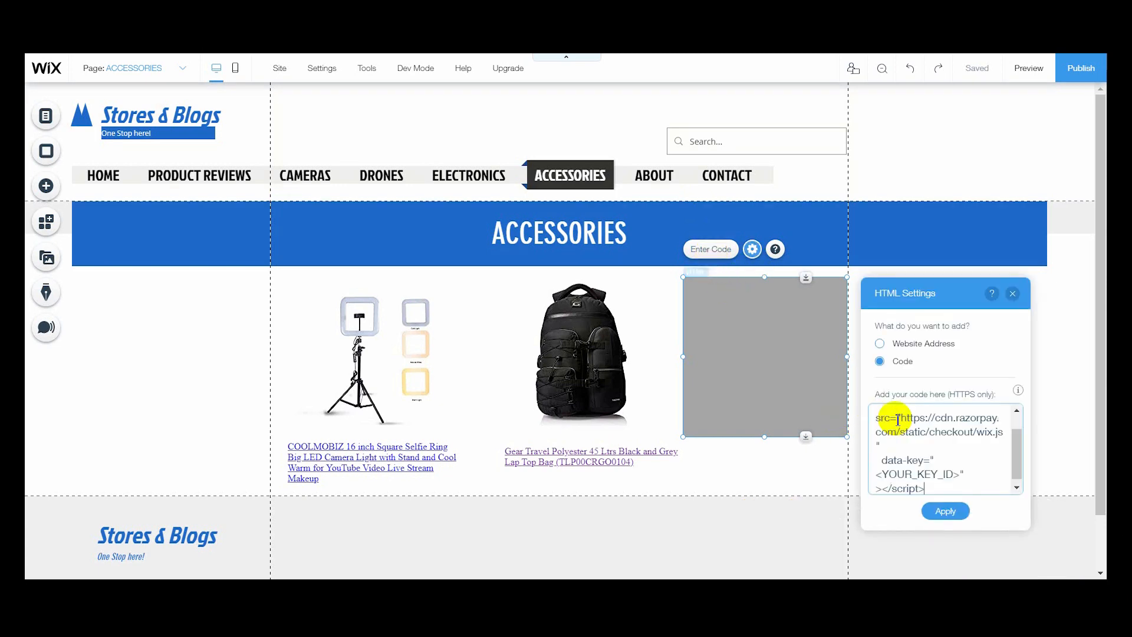
{"action": "left_click", "coordinate": [945, 510]}
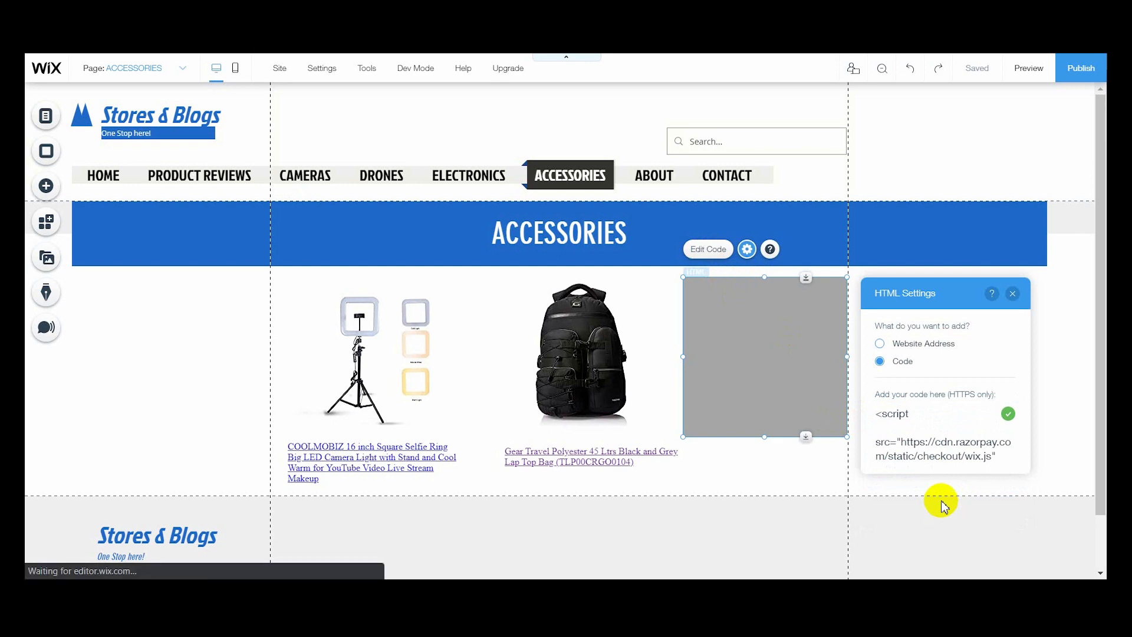
{"action": "left_click", "coordinate": [822, 470]}
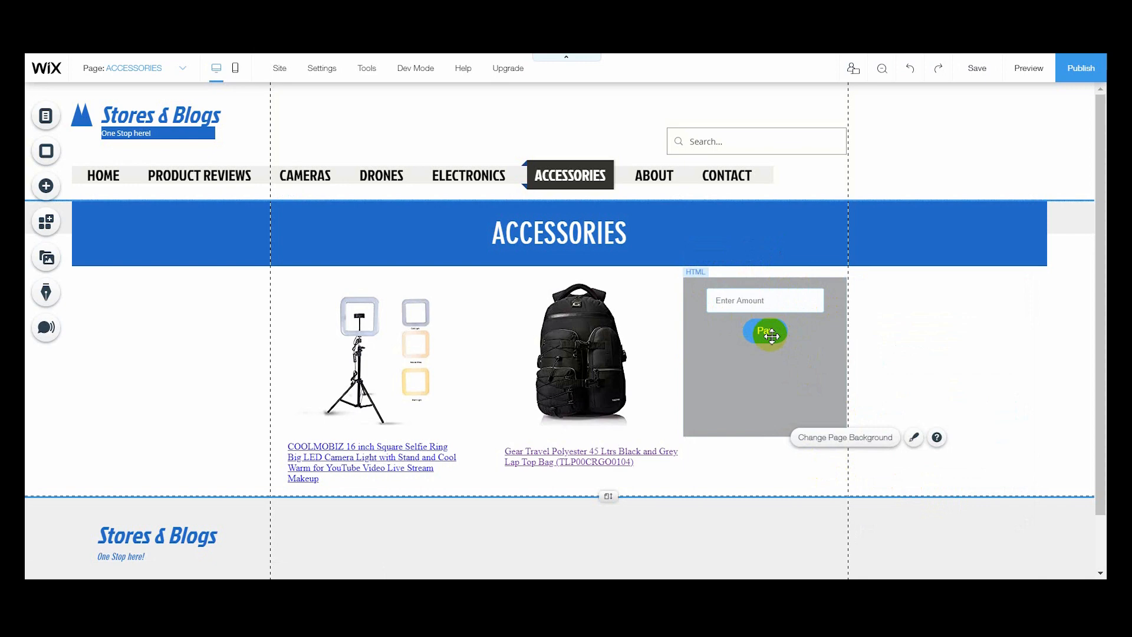
{"action": "left_click", "coordinate": [759, 365]}
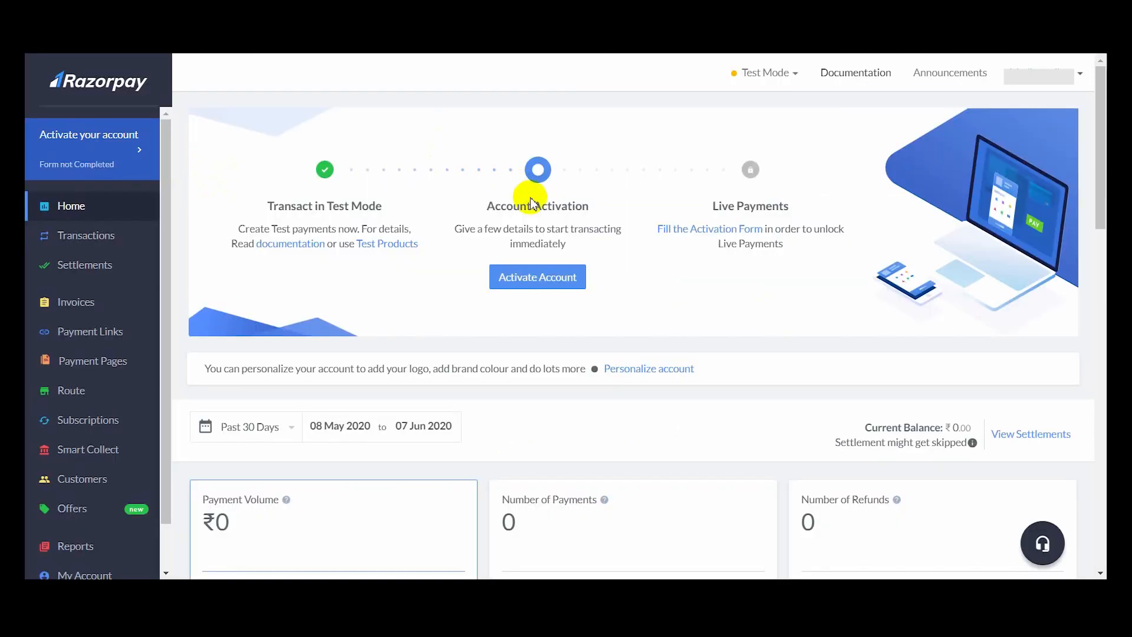
- Switch to the Razorpay dashboard and copy the test Key Id from the API keys settings
{"action": "scroll", "coordinate": [76, 435], "scroll_direction": "down", "scroll_amount": 1}
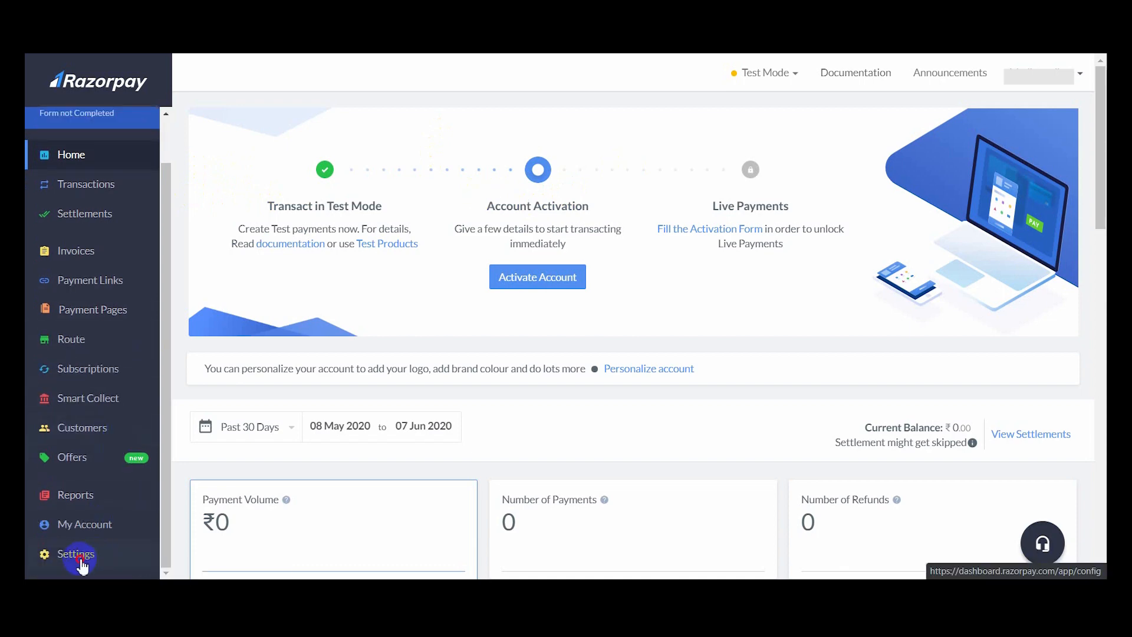
{"action": "left_click", "coordinate": [79, 563]}
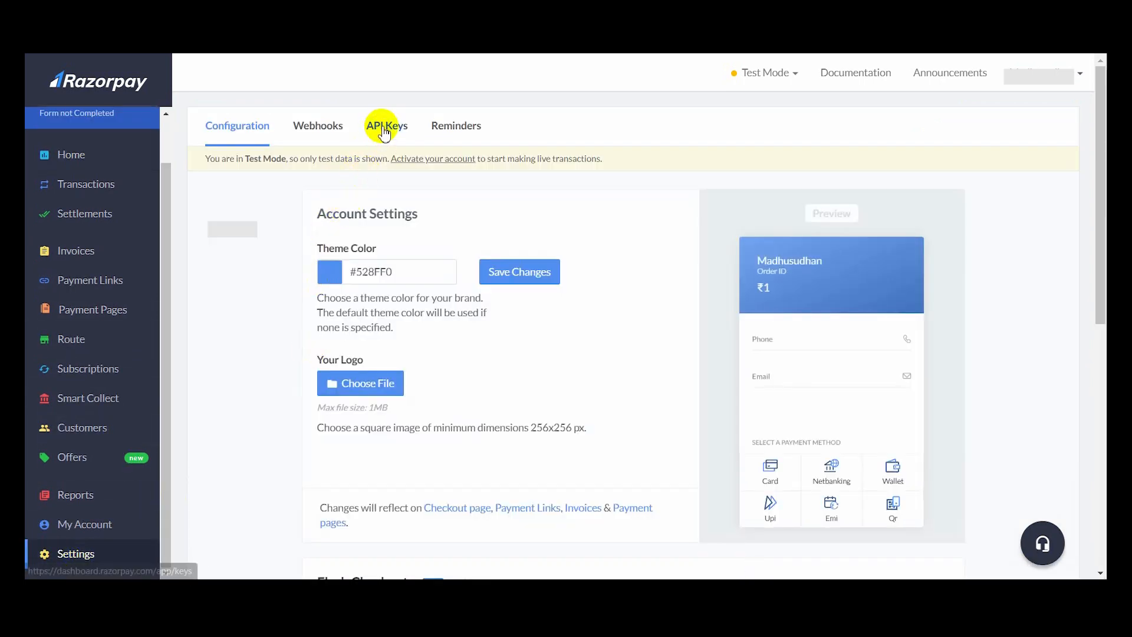
{"action": "left_click", "coordinate": [383, 131]}
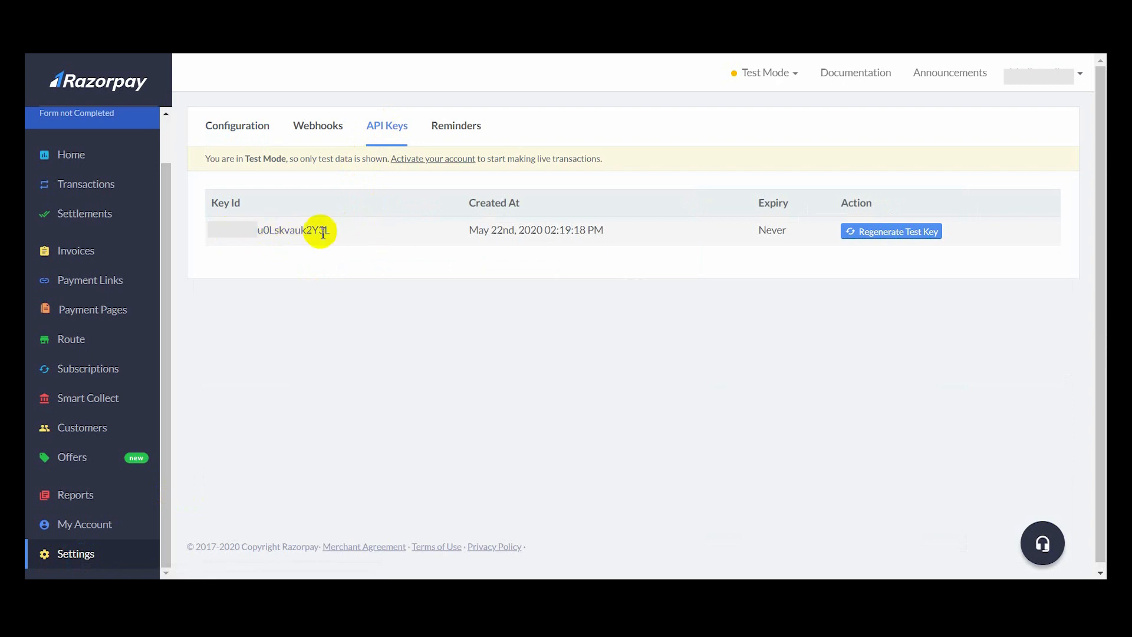
{"action": "left_click_drag", "start_coordinate": [343, 233], "coordinate": [221, 228]}
{"action": "right_click", "coordinate": [229, 231]}
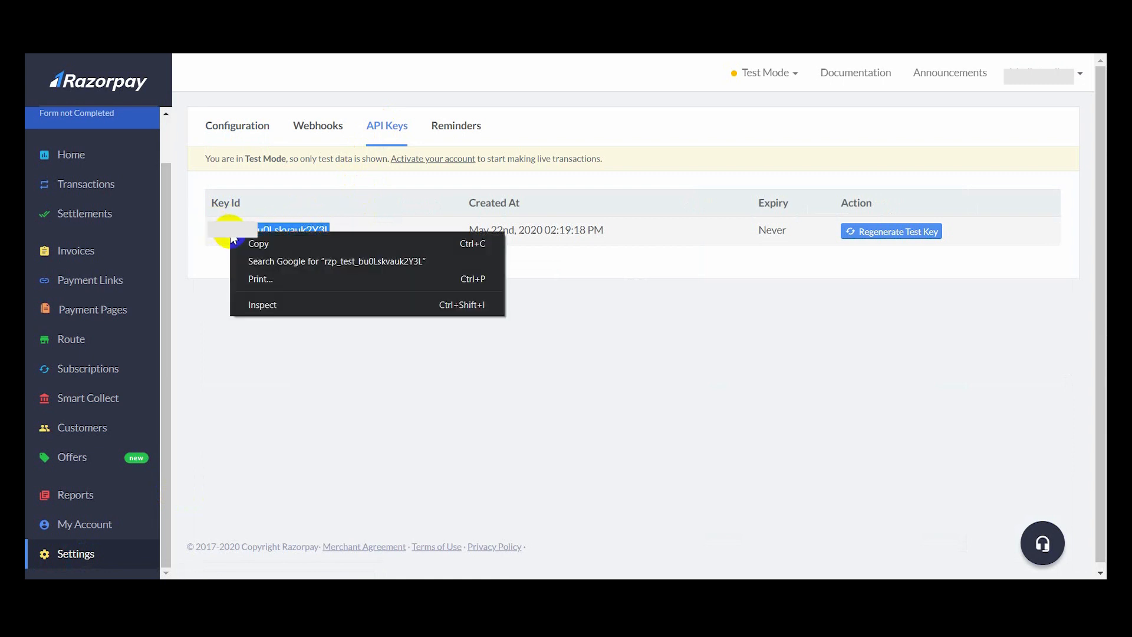
{"action": "left_click", "coordinate": [274, 247]}
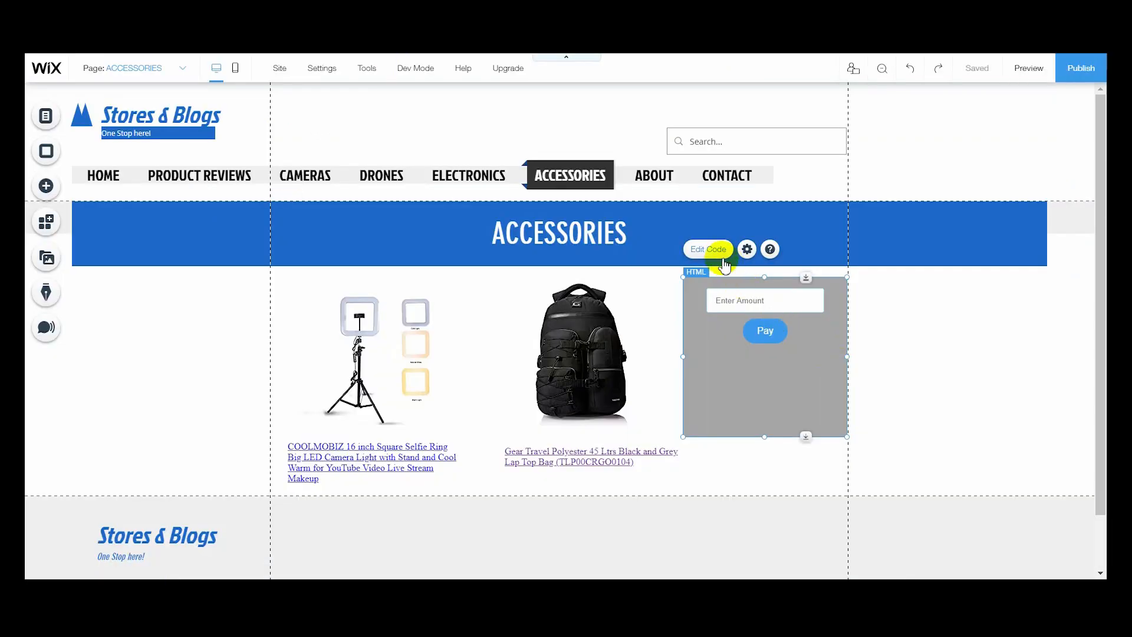
- Replace the YOUR_KEY_ID placeholder in the HTML element's script with the copied test API key, update the code and close its settings
{"action": "left_click", "coordinate": [708, 250]}
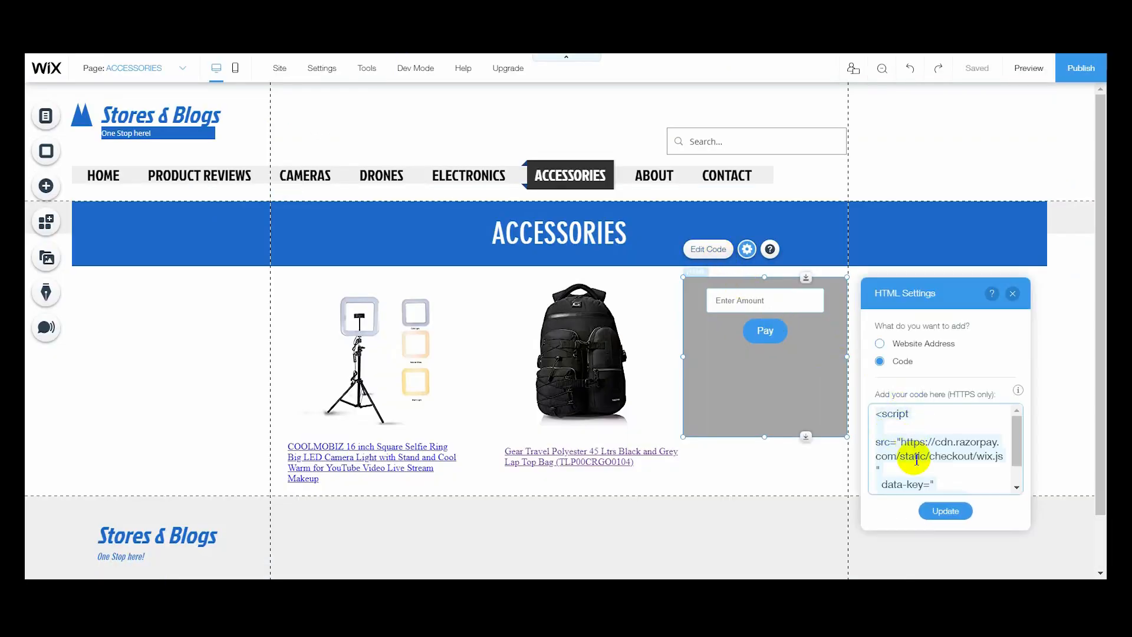
{"action": "scroll", "coordinate": [917, 460], "scroll_direction": "down", "scroll_amount": 1}
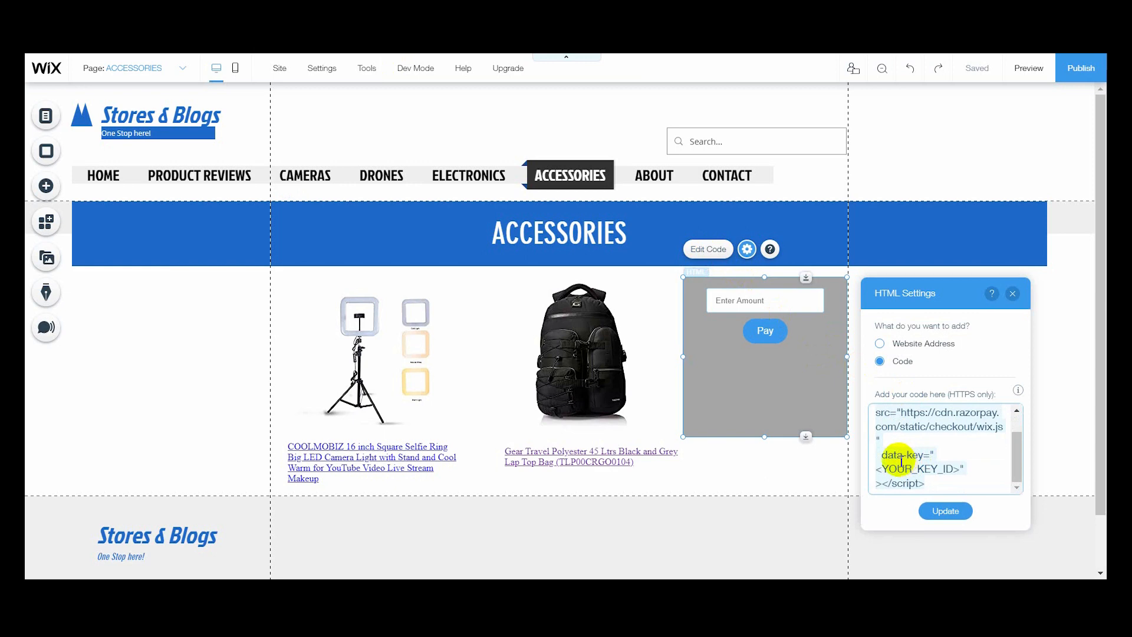
{"action": "left_click", "coordinate": [962, 469]}
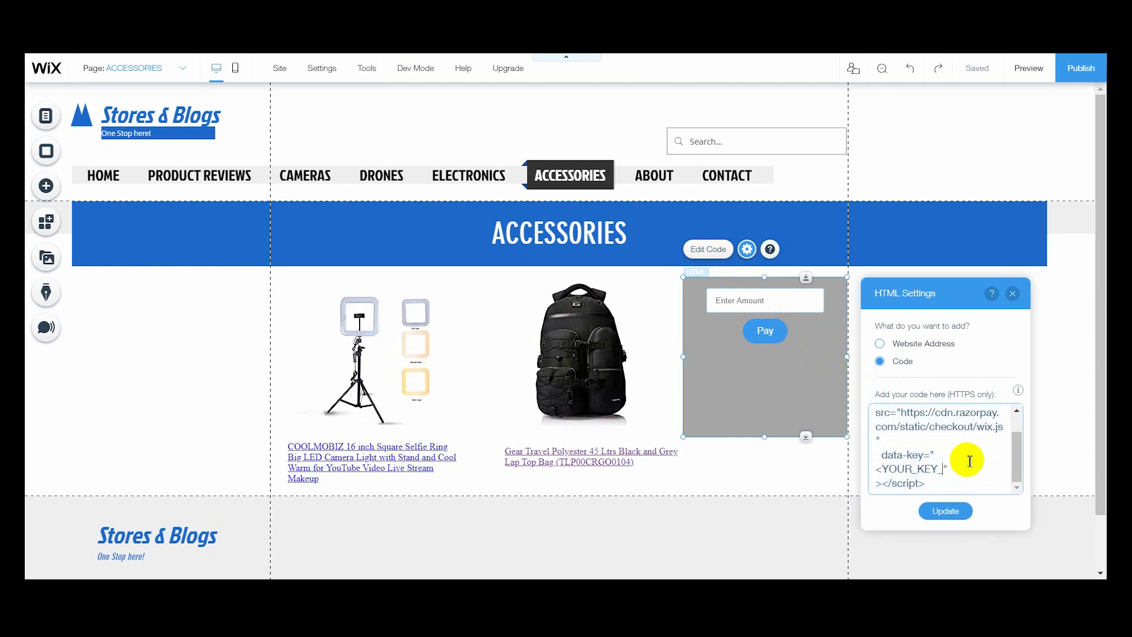
{"action": "key", "text": "BackSpace"}
{"action": "key", "text": "BackSpace"}
{"action": "key", "text": "BackSpace"}
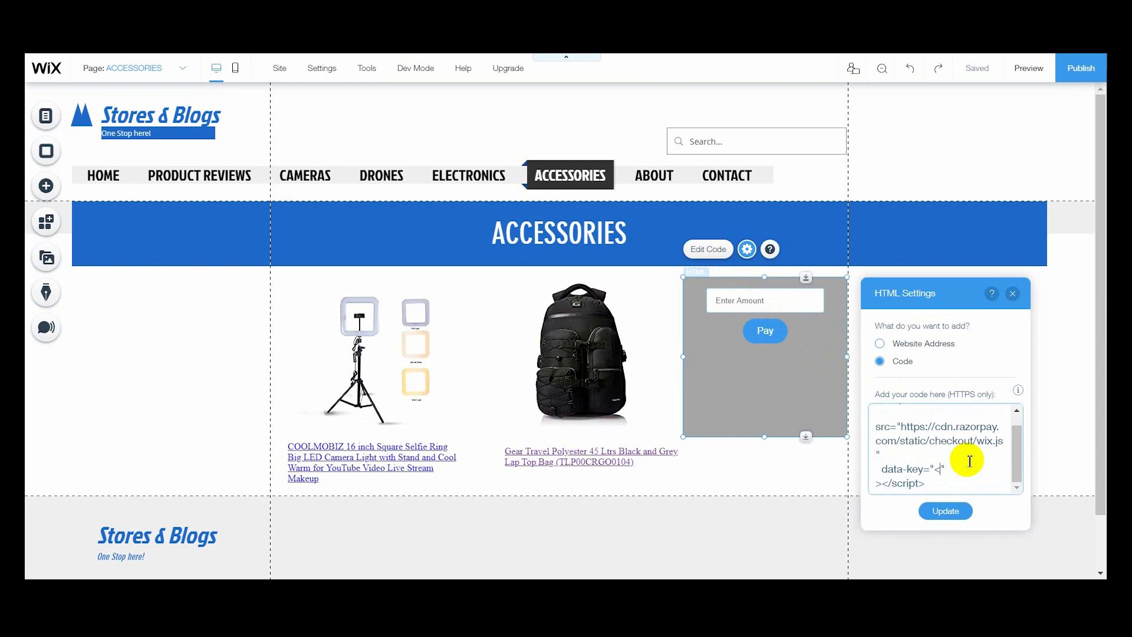
{"action": "key", "text": "ctrl+v"}
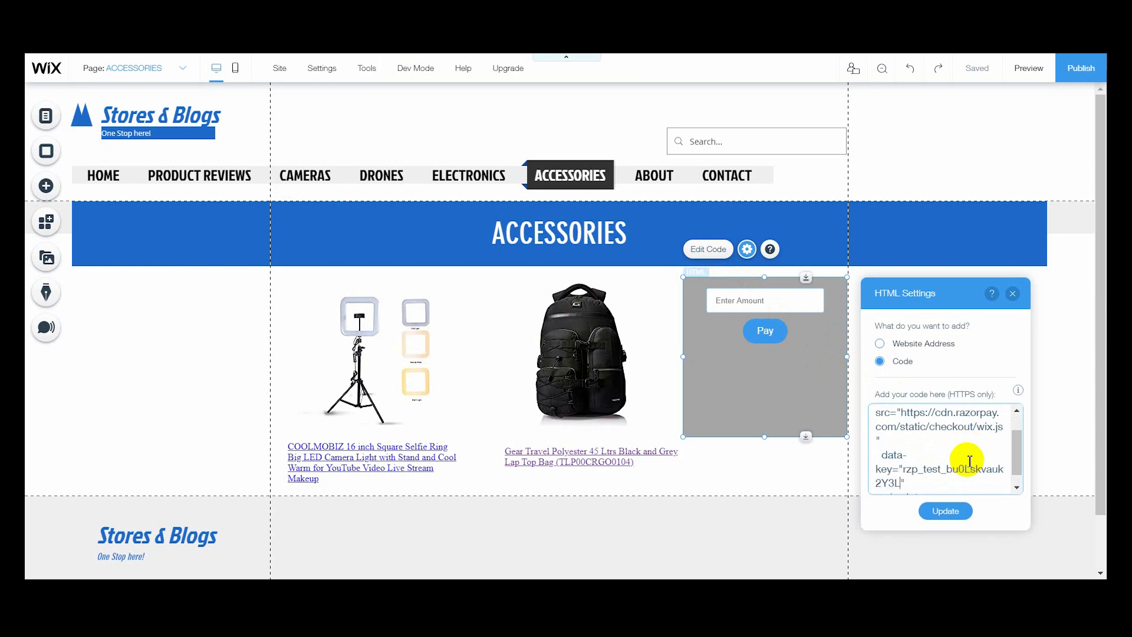
{"action": "scroll", "coordinate": [969, 461], "scroll_direction": "down", "scroll_amount": 1}
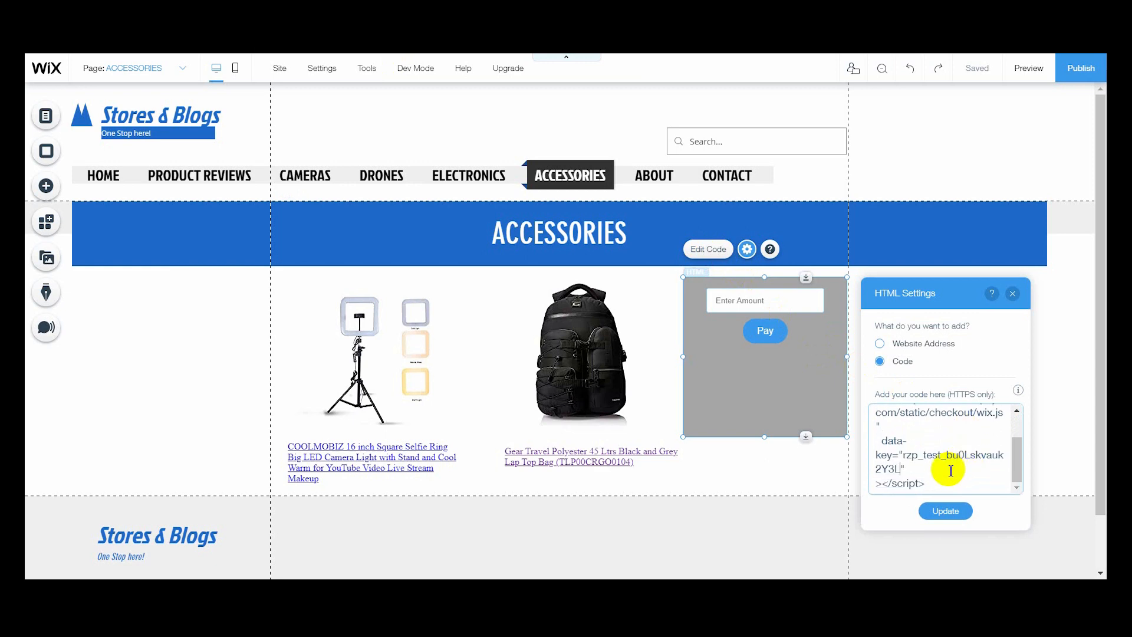
{"action": "left_click", "coordinate": [944, 512]}
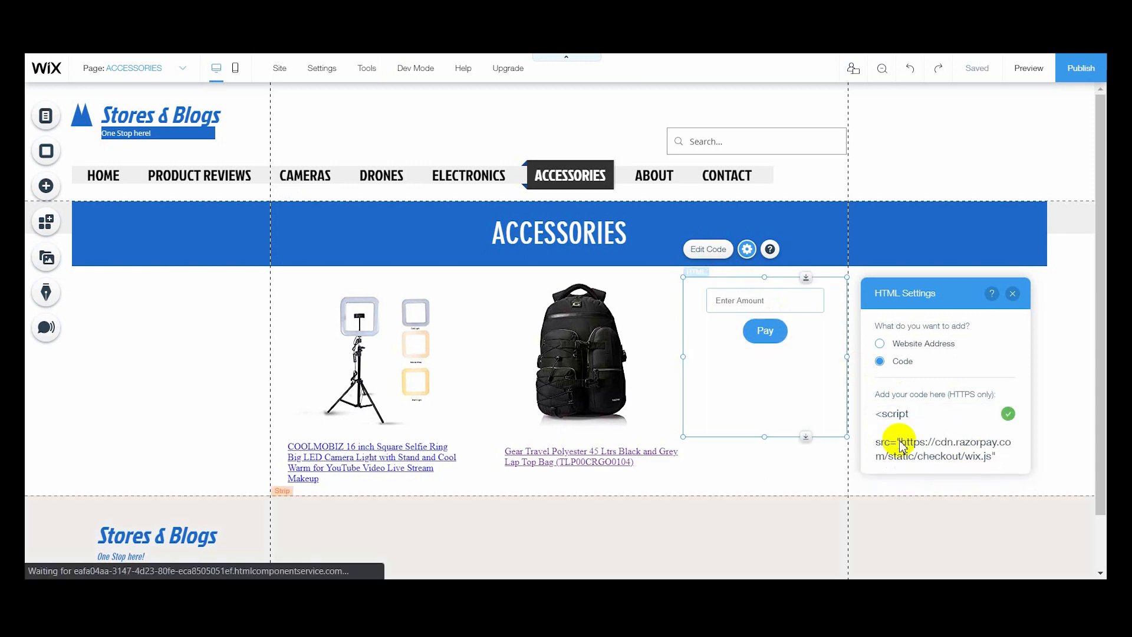
{"action": "left_click", "coordinate": [1011, 294]}
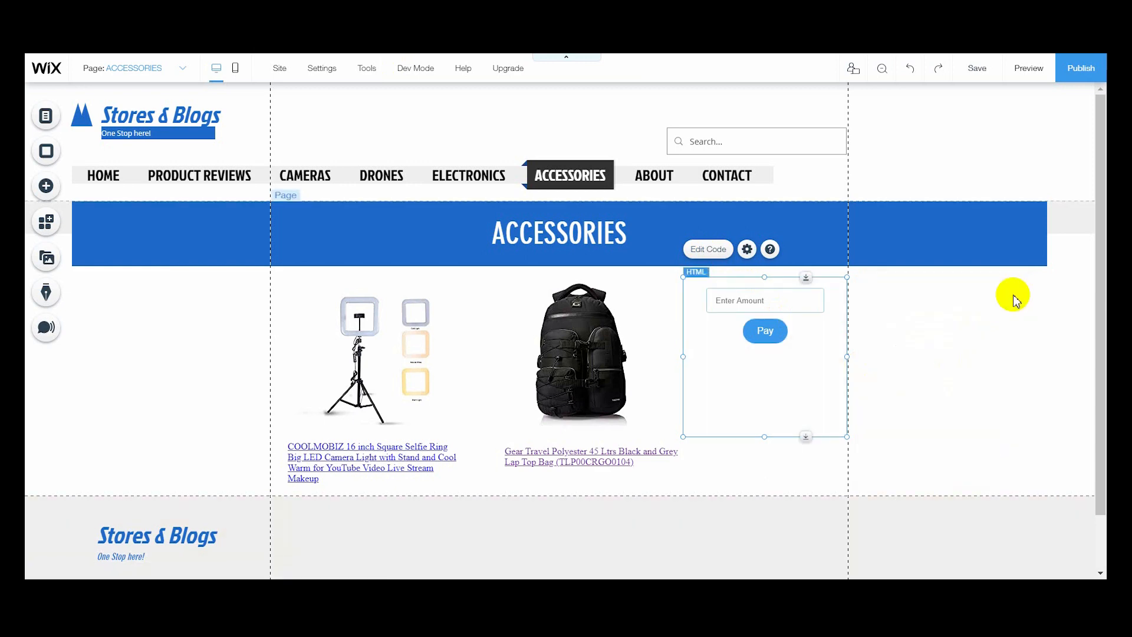
- Preview the site and start a payment of 1000 from the Razorpay widget on the Accessories page
{"action": "left_click", "coordinate": [1020, 69]}
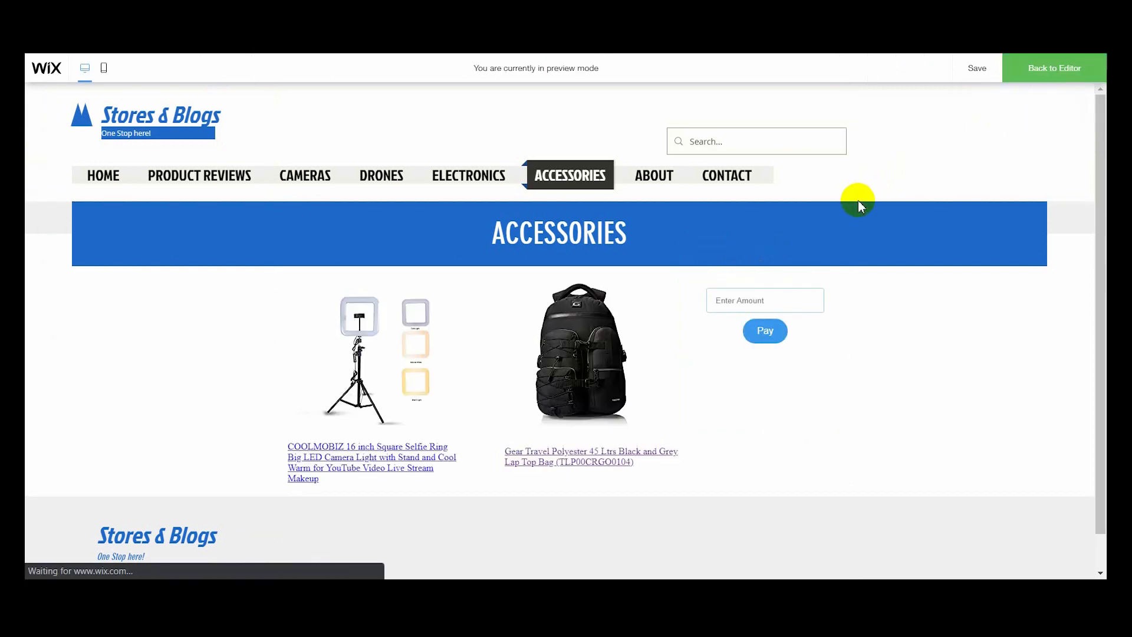
{"action": "left_click", "coordinate": [747, 301]}
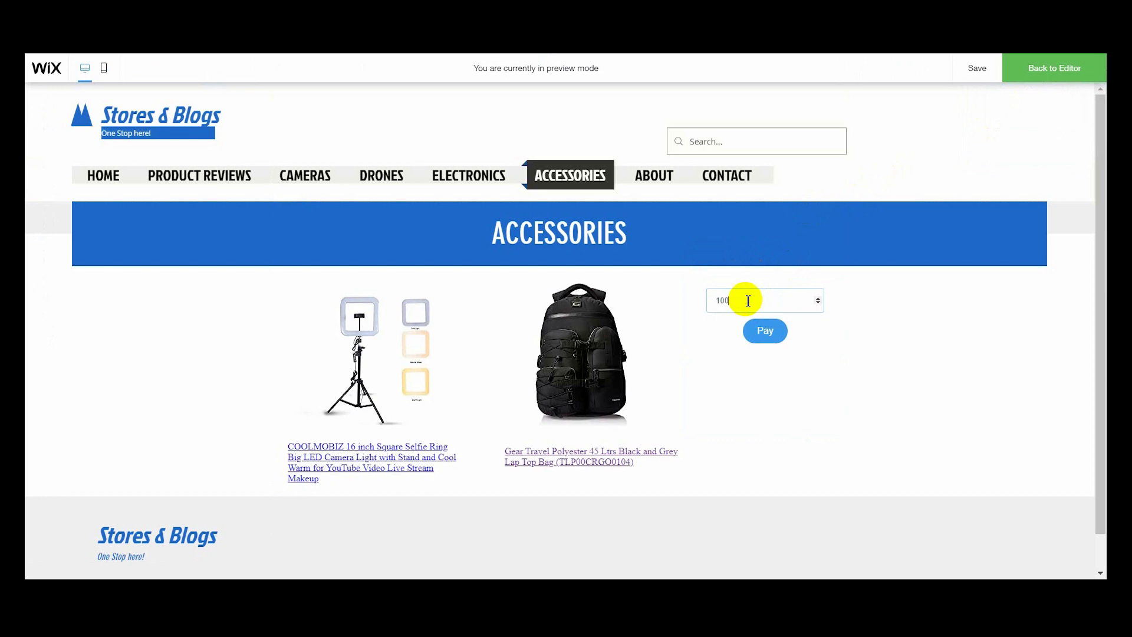
{"action": "left_click", "coordinate": [757, 328]}
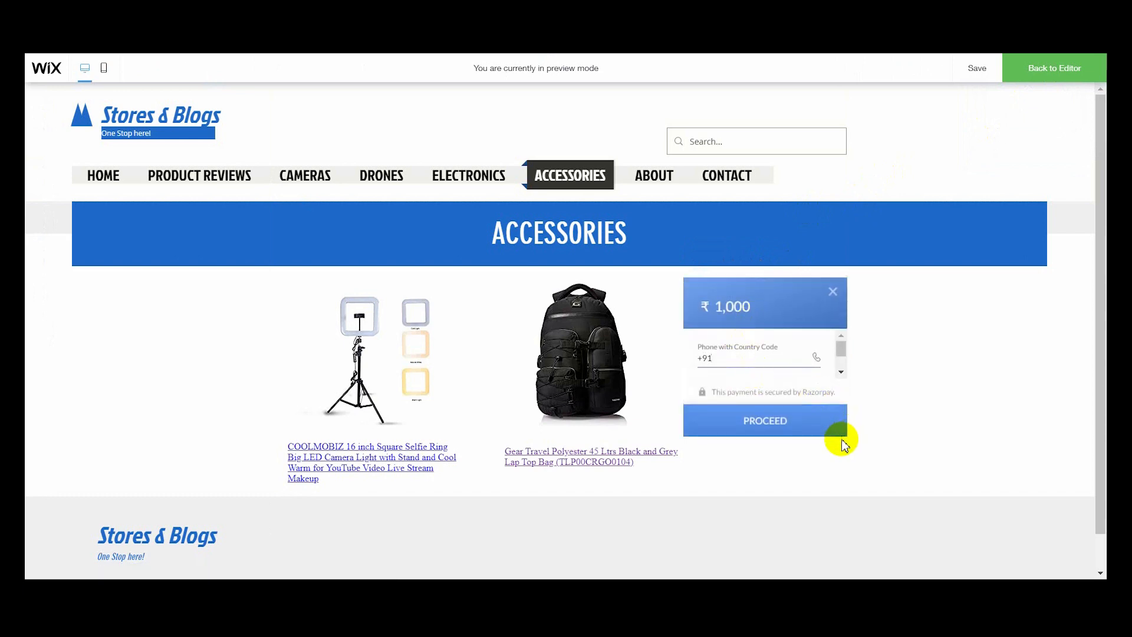
- Enter the customer's phone number with country code in the Razorpay checkout form
{"action": "left_click", "coordinate": [736, 363]}
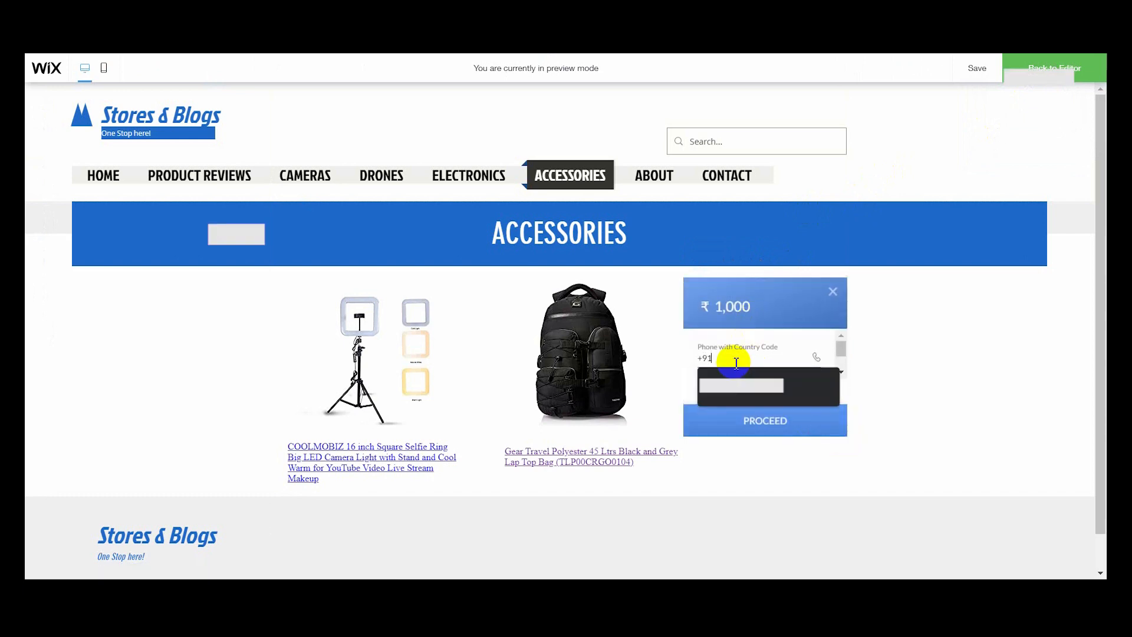
{"action": "left_click", "coordinate": [925, 348]}
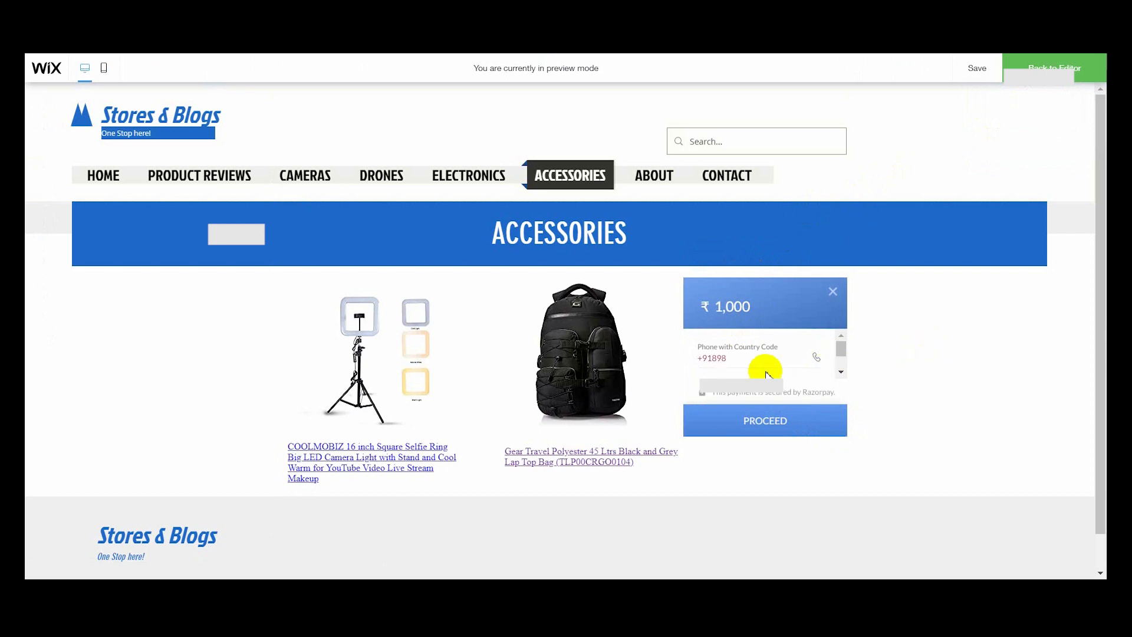
{"action": "left_click", "coordinate": [747, 360]}
{"action": "type", "text": "89889989"}
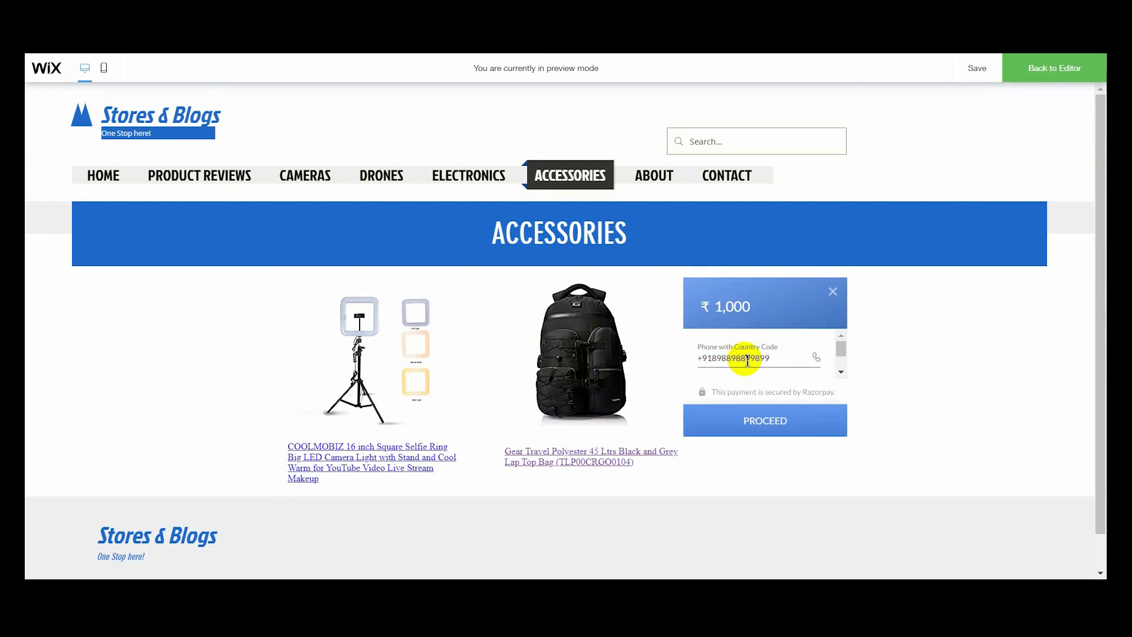
- Fill in the customer's email in the checkout form and try to proceed with the payment
{"action": "scroll", "coordinate": [746, 360], "scroll_direction": "down", "scroll_amount": 3}
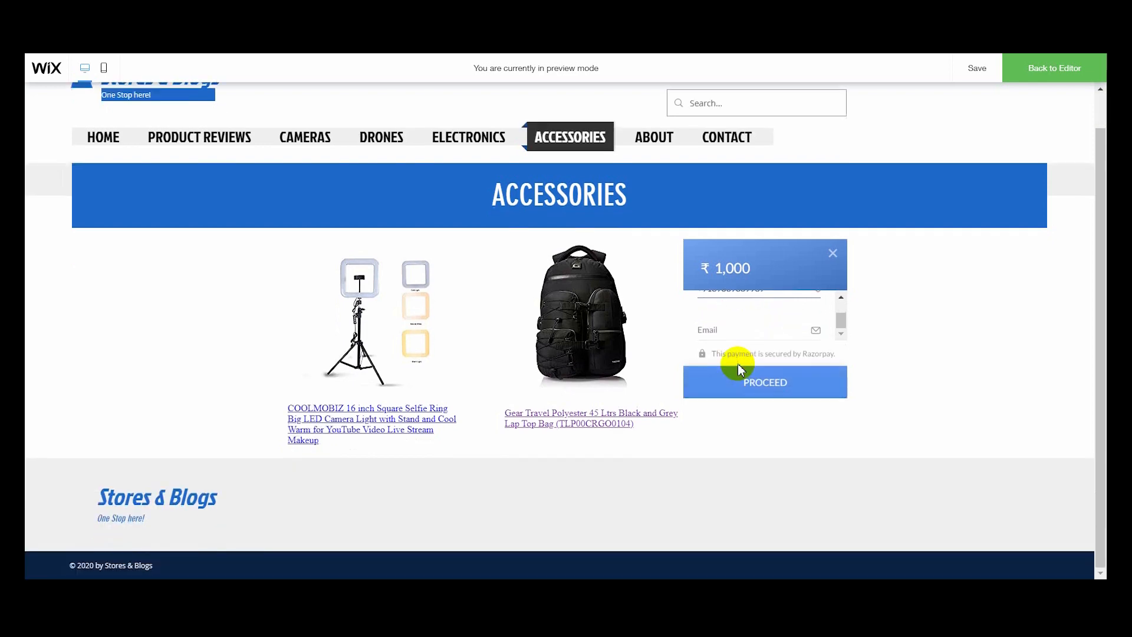
{"action": "left_click", "coordinate": [740, 339]}
{"action": "type", "text": "email"}
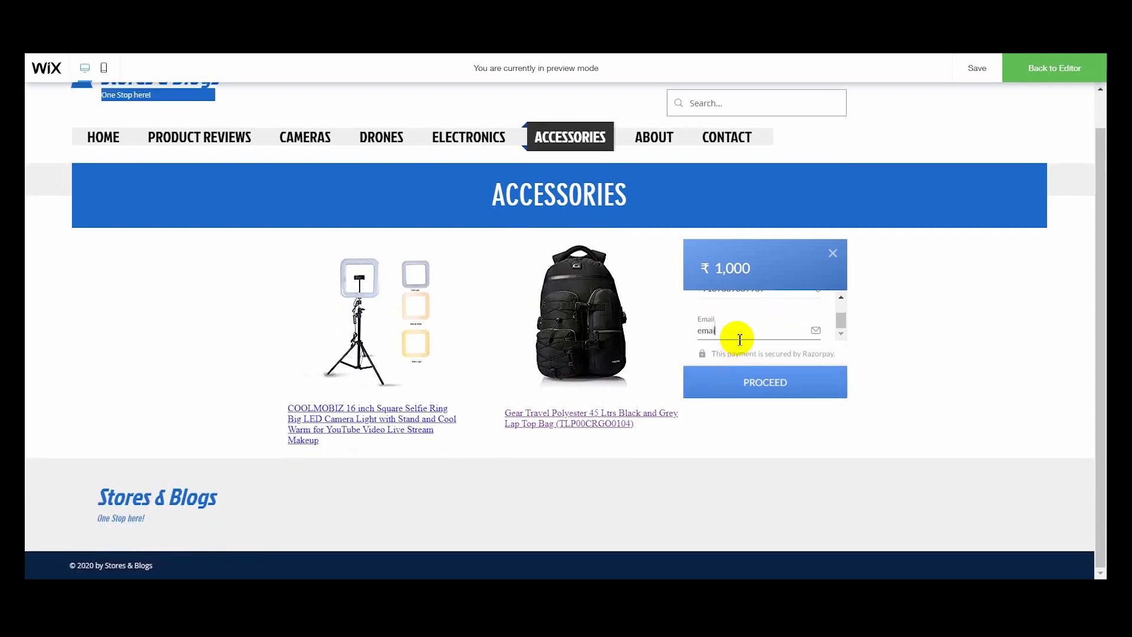
{"action": "type", "text": ".gmail.com"}
{"action": "left_click", "coordinate": [744, 384]}
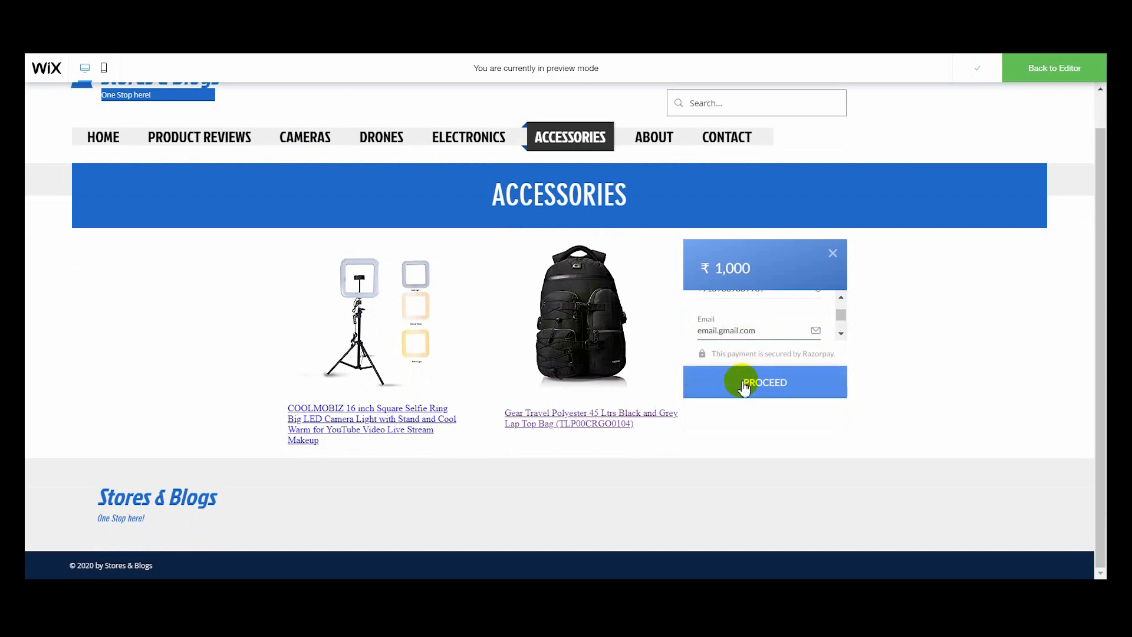
{"action": "left_click", "coordinate": [744, 384]}
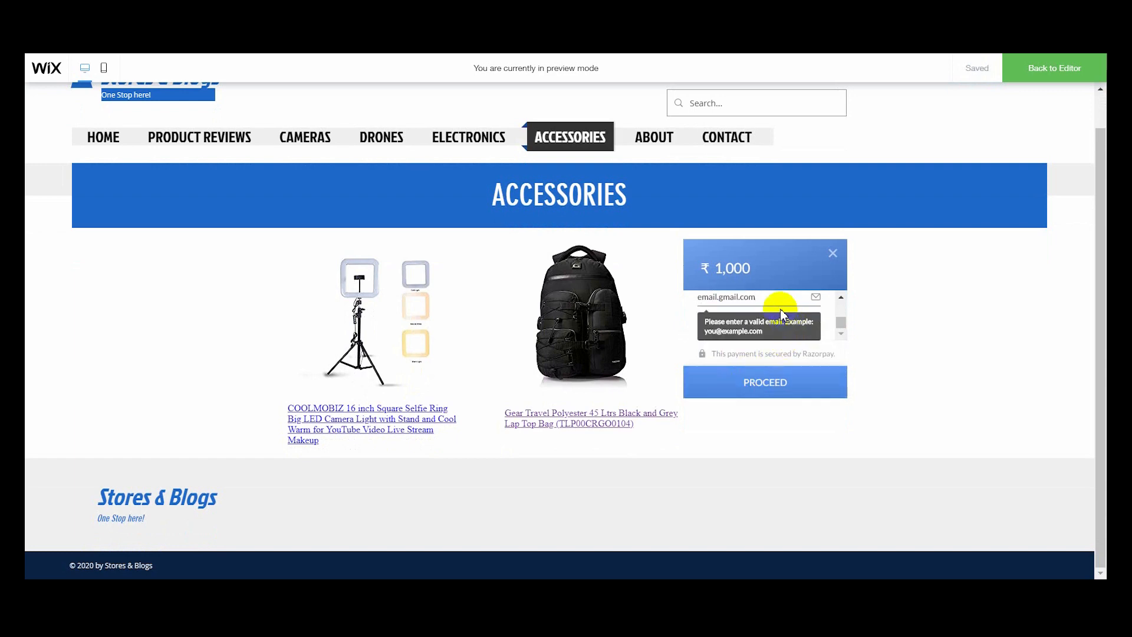
- Correct the customer's email to a valid address format and proceed to the payment methods
{"action": "left_click", "coordinate": [765, 302]}
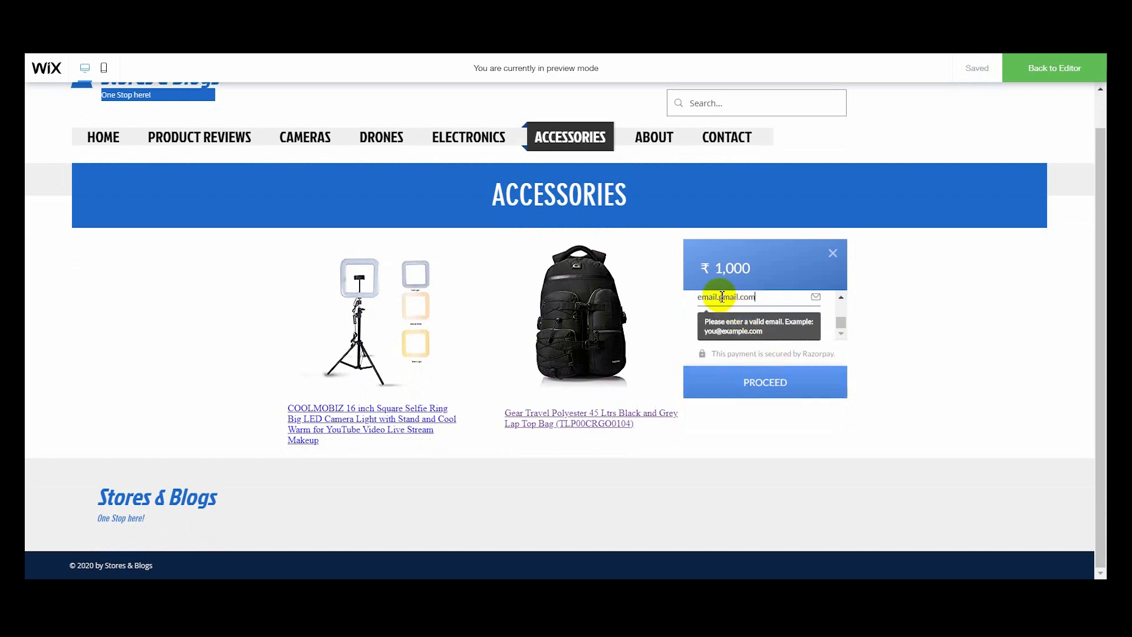
{"action": "key", "text": "BackSpace"}
{"action": "key", "text": "BackSpace"}
{"action": "key", "text": "BackSpace"}
{"action": "key", "text": "BackSpace"}
{"action": "key", "text": "BackSpace"}
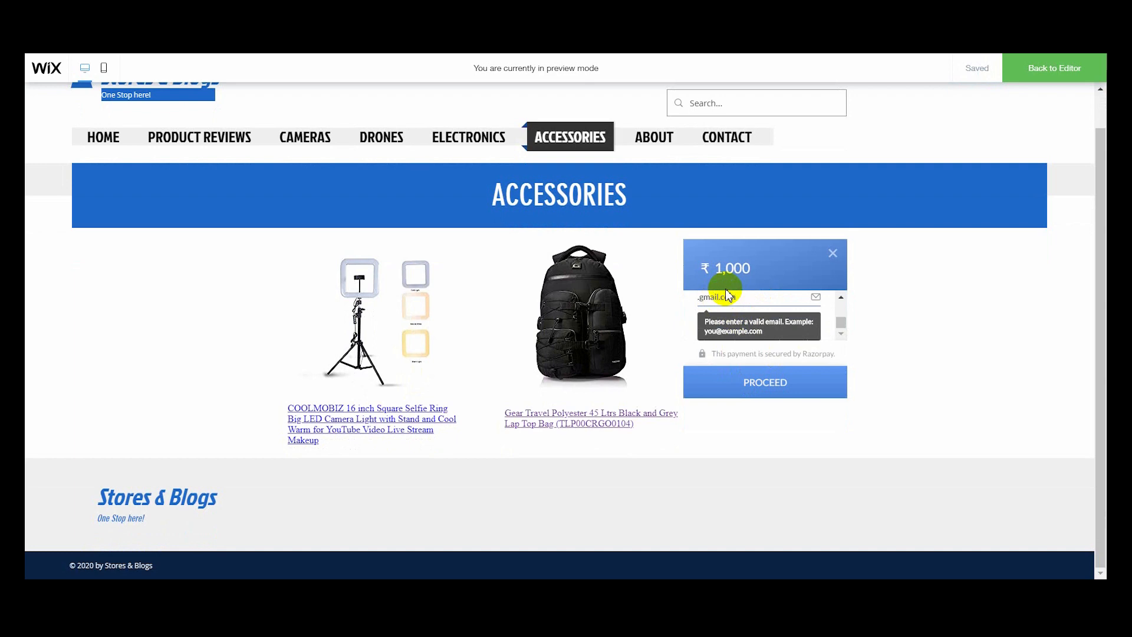
{"action": "type", "text": "pvshot"}
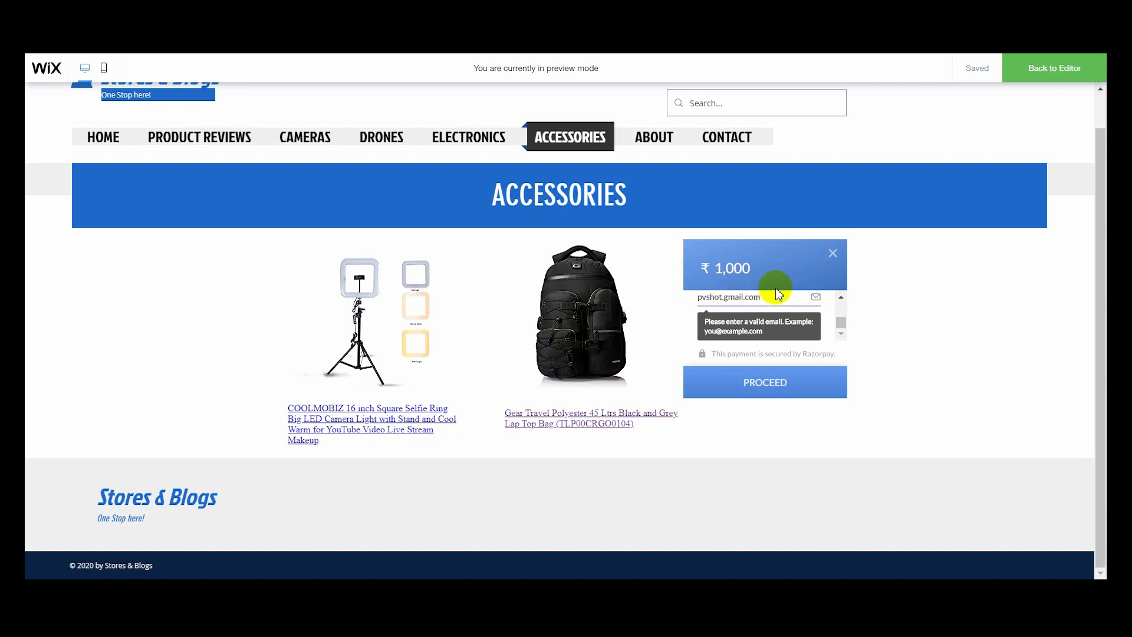
{"action": "key", "text": "Delete"}
{"action": "key", "text": "BackSpace"}
{"action": "key", "text": "BackSpace"}
{"action": "key", "text": "BackSpace"}
{"action": "key", "text": "BackSpace"}
{"action": "key", "text": "BackSpace"}
{"action": "key", "text": "BackSpace"}
{"action": "type", "text": "email@"}
{"action": "left_click", "coordinate": [756, 384]}
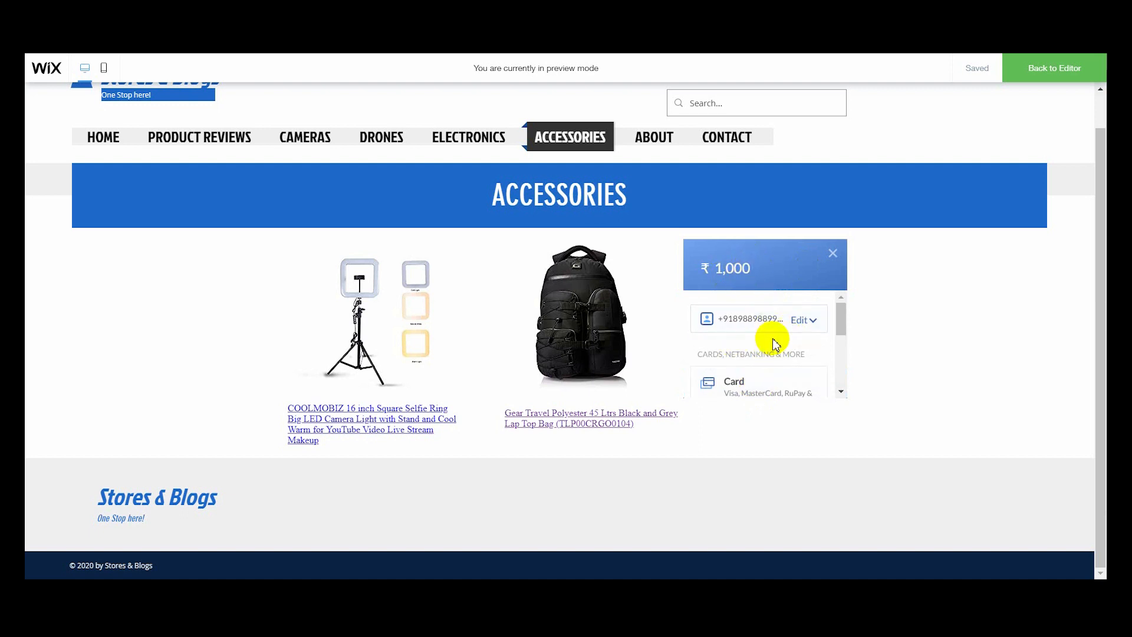
- Examine the payment amount and the methods offered in the checkout, such as Card, Netbanking, Wallet and UPI / QR
{"action": "left_click_drag", "start_coordinate": [757, 267], "coordinate": [715, 268]}
{"action": "scroll", "coordinate": [759, 335], "scroll_direction": "down", "scroll_amount": 1}
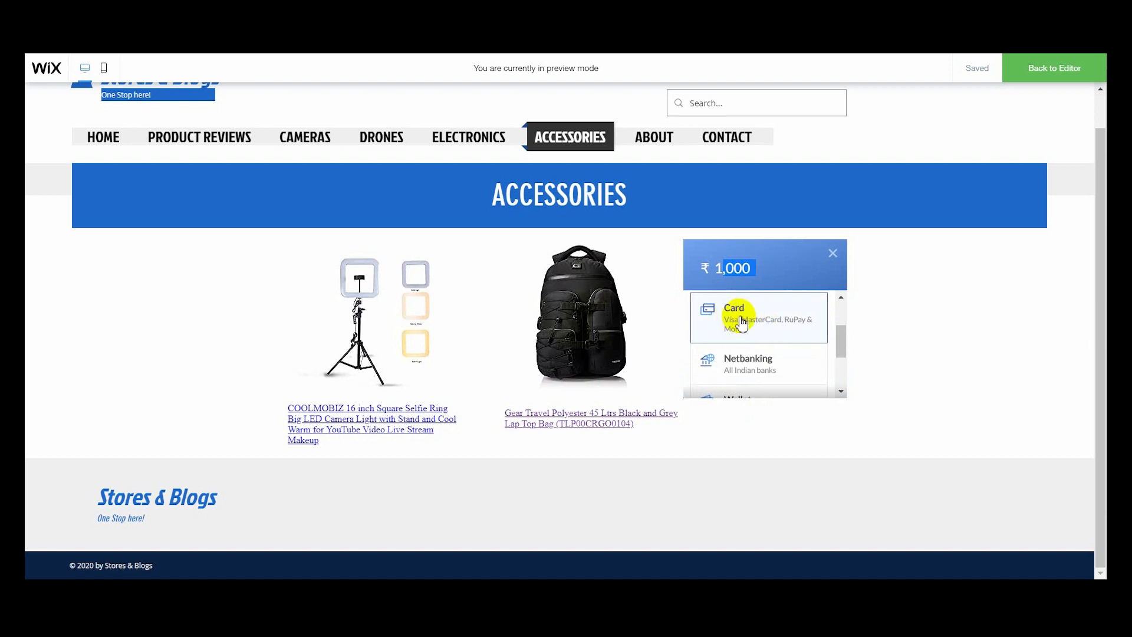
{"action": "scroll", "coordinate": [737, 327], "scroll_direction": "down", "scroll_amount": 2}
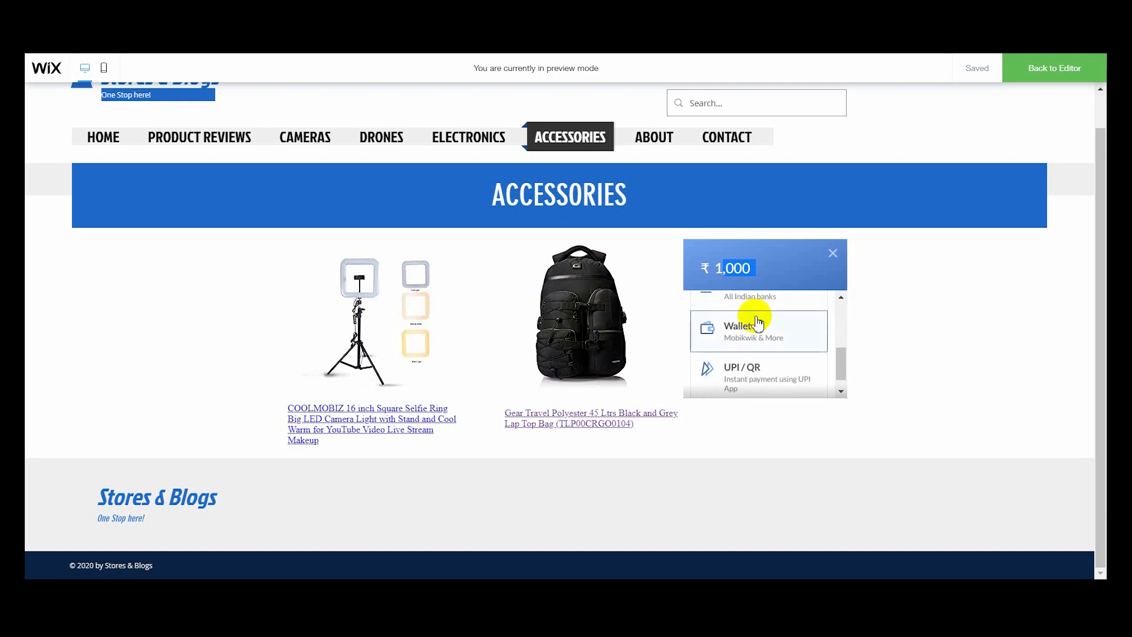
{"action": "scroll", "coordinate": [731, 352], "scroll_direction": "down", "scroll_amount": 1}
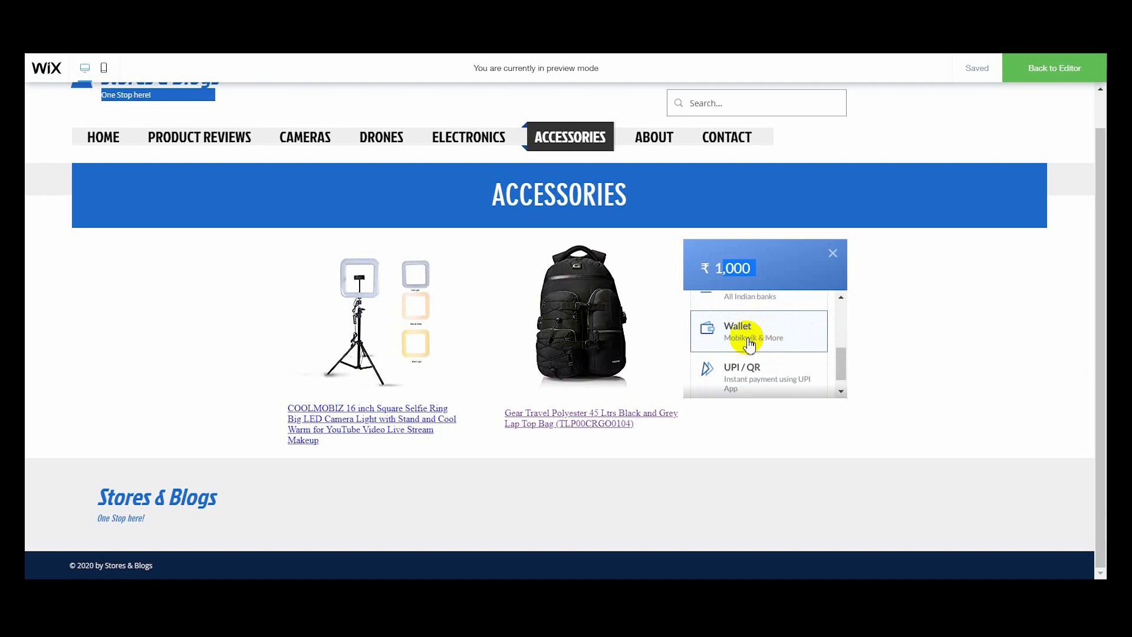
{"action": "scroll", "coordinate": [752, 342], "scroll_direction": "down", "scroll_amount": 1}
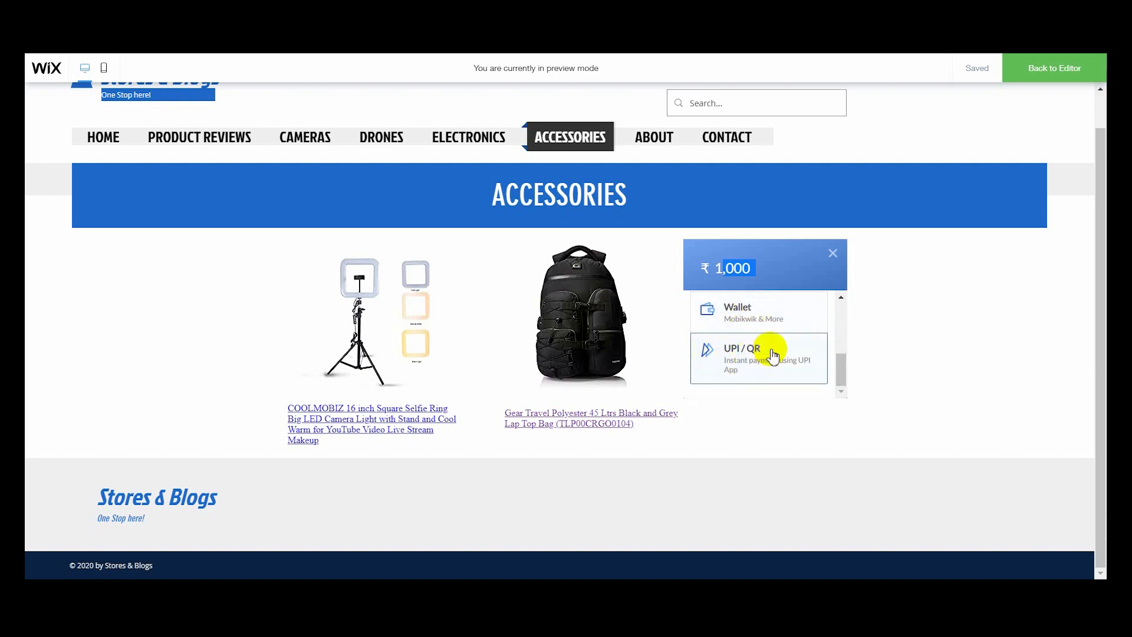
{"action": "scroll", "coordinate": [773, 355], "scroll_direction": "down", "scroll_amount": 2}
{"action": "scroll", "coordinate": [779, 353], "scroll_direction": "up", "scroll_amount": 1}
{"action": "scroll", "coordinate": [776, 349], "scroll_direction": "down", "scroll_amount": 2}
- Choose Card as the payment method and review the card details form down to the Remember Card option
{"action": "left_click", "coordinate": [758, 328]}
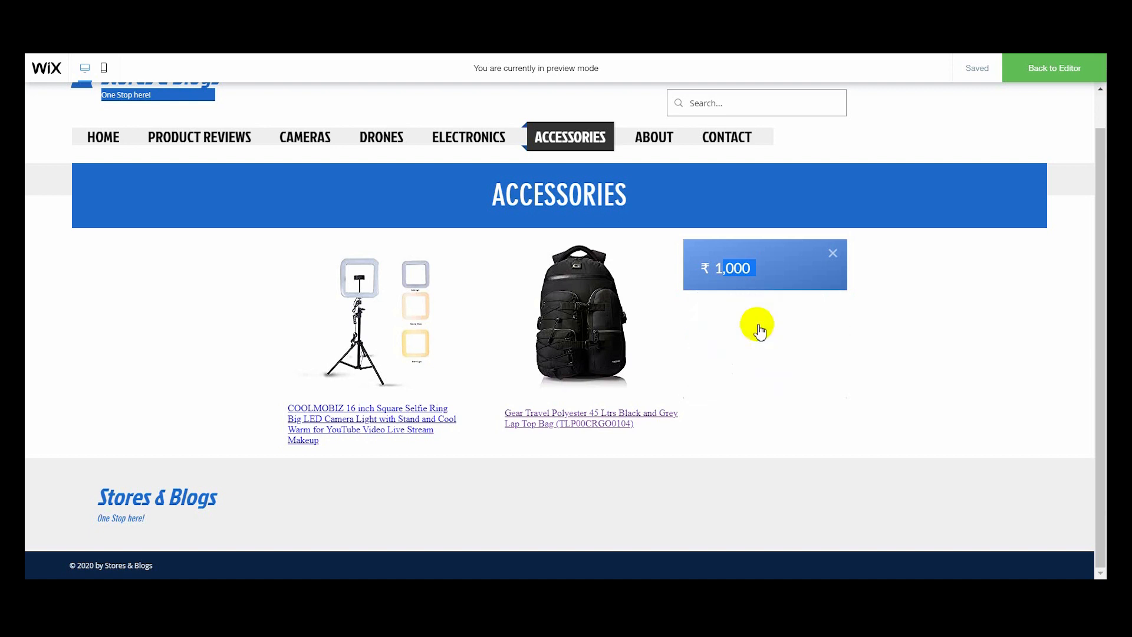
{"action": "scroll", "coordinate": [749, 339], "scroll_direction": "down", "scroll_amount": 2}
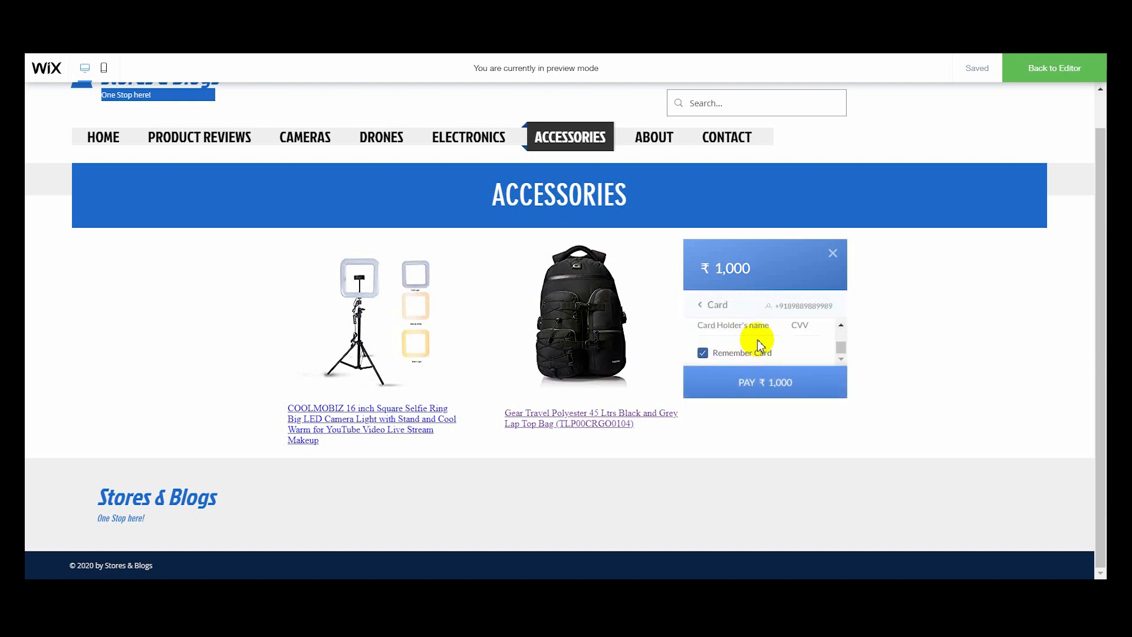